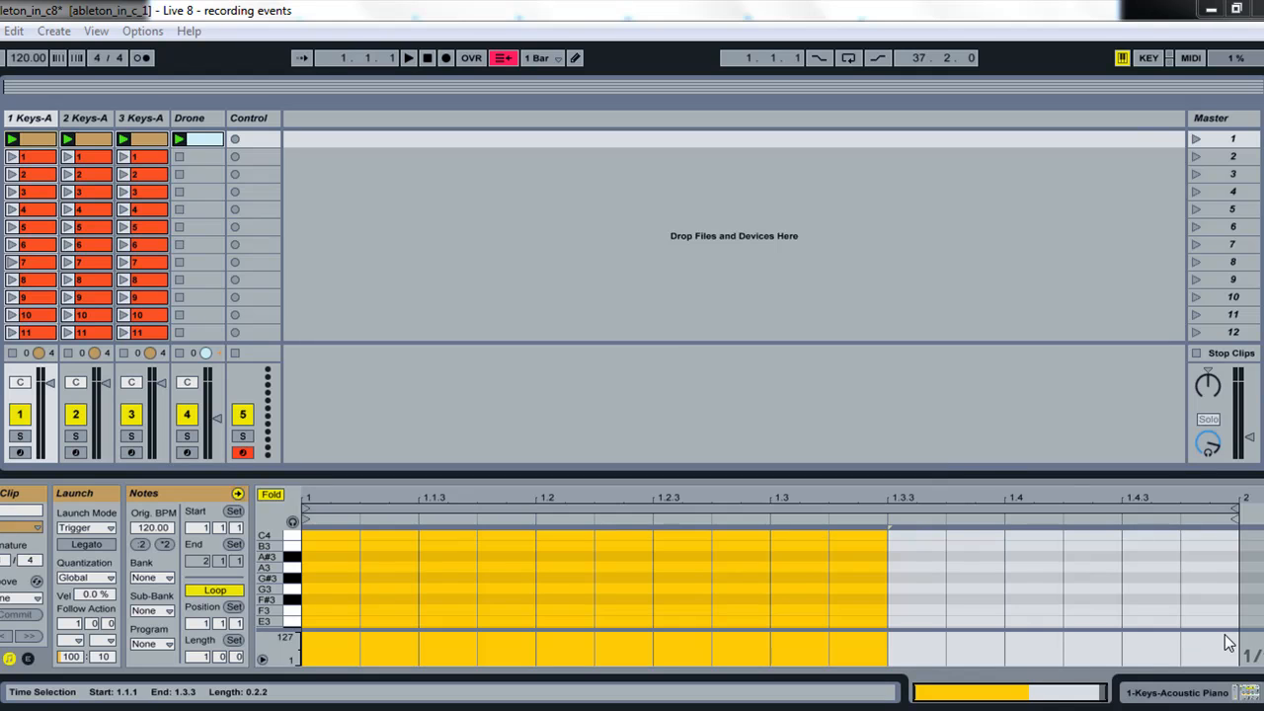
Launch the first scene, then move tracks 2, 1 and 3 on to their next In C pattern
{"action": "left_click", "coordinate": [1196, 141]}
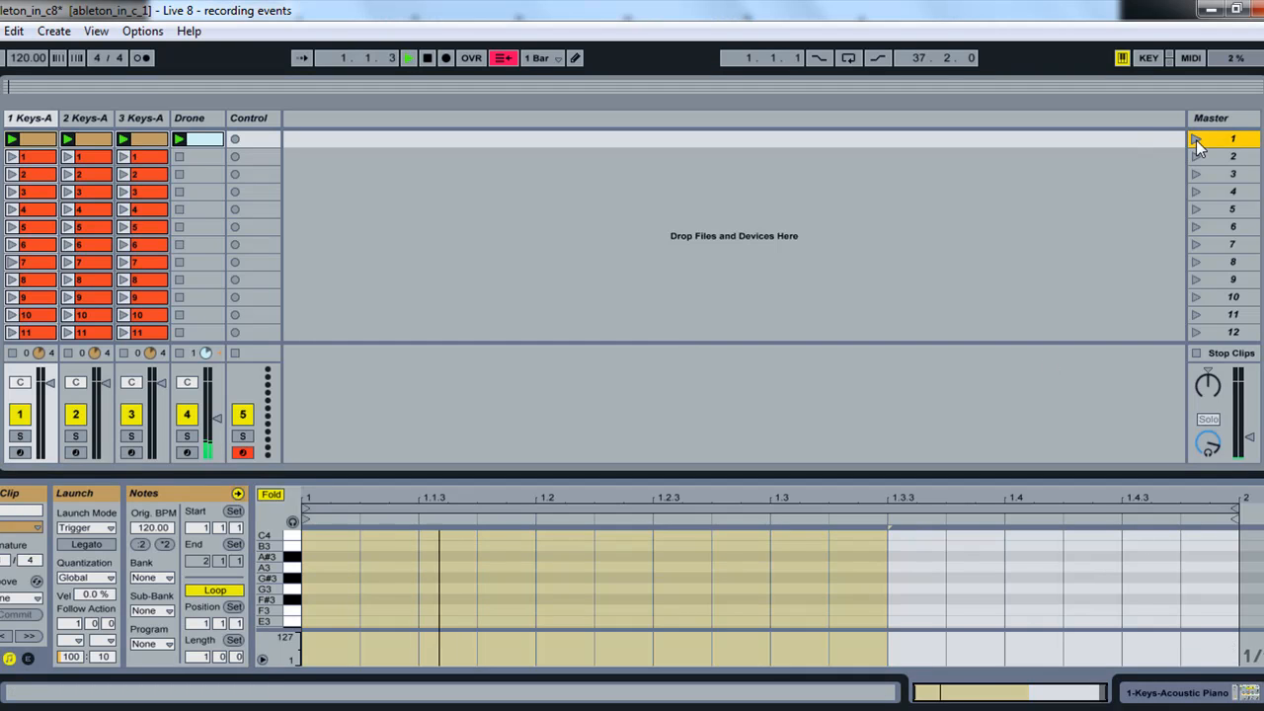
{"action": "left_click", "coordinate": [68, 156]}
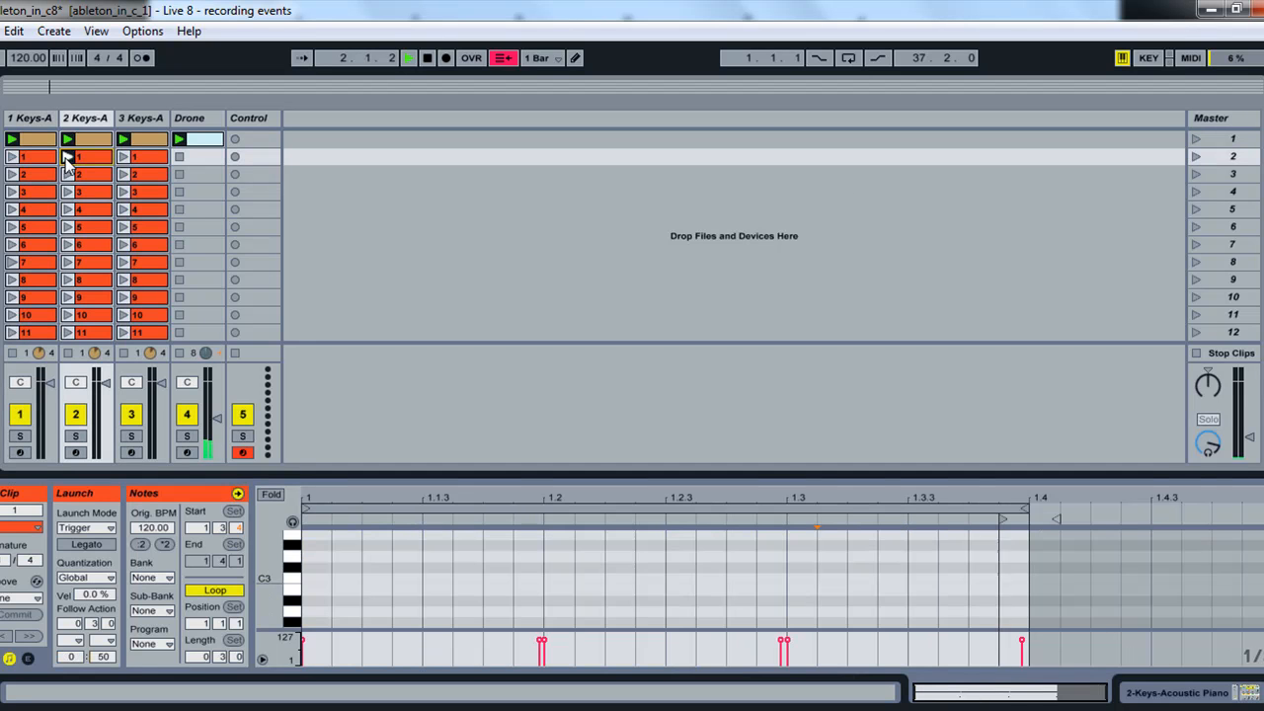
{"action": "left_click", "coordinate": [11, 158]}
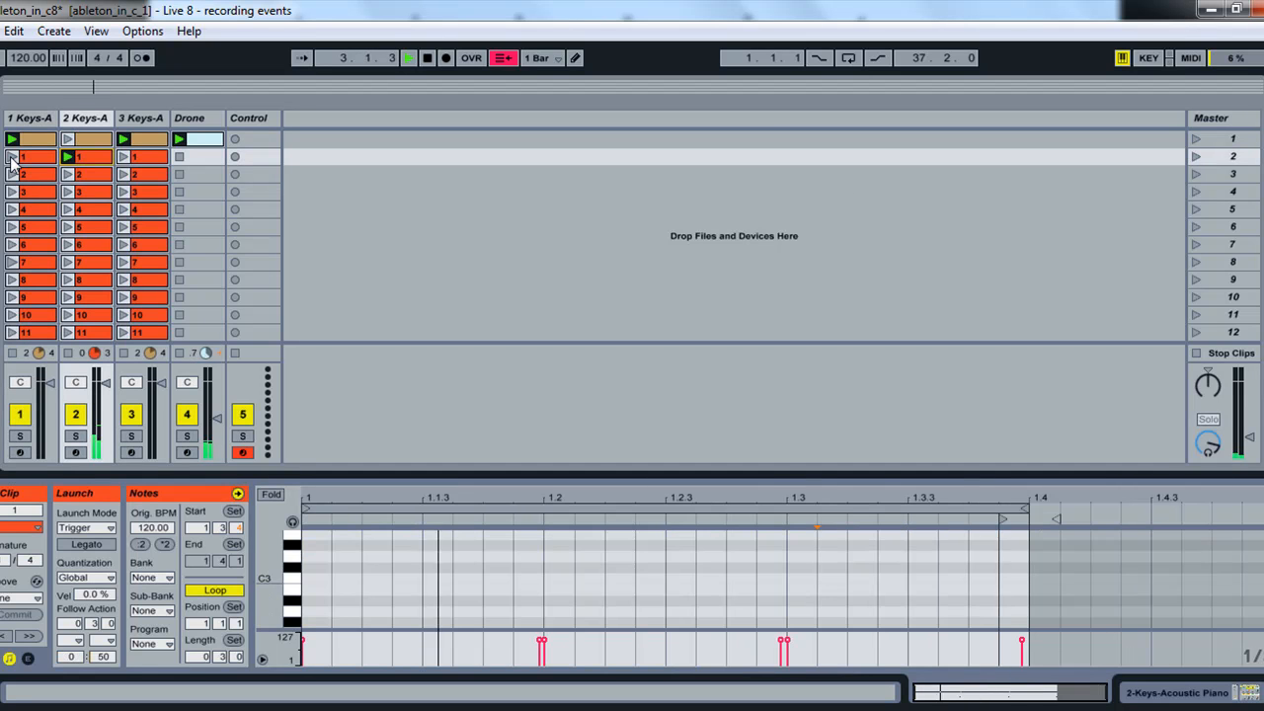
{"action": "left_click", "coordinate": [124, 158]}
Advance the three Keys tracks row by row through patterns 2 and 3
{"action": "left_click", "coordinate": [67, 176]}
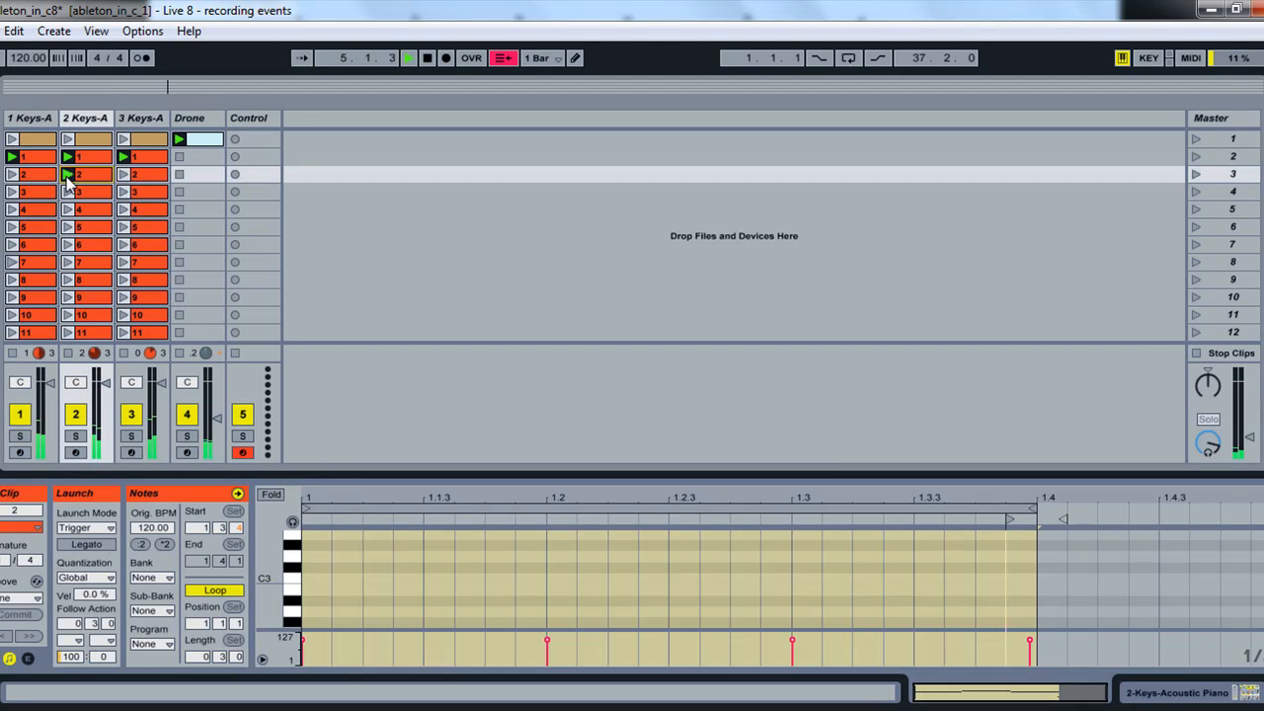
{"action": "left_click", "coordinate": [12, 176]}
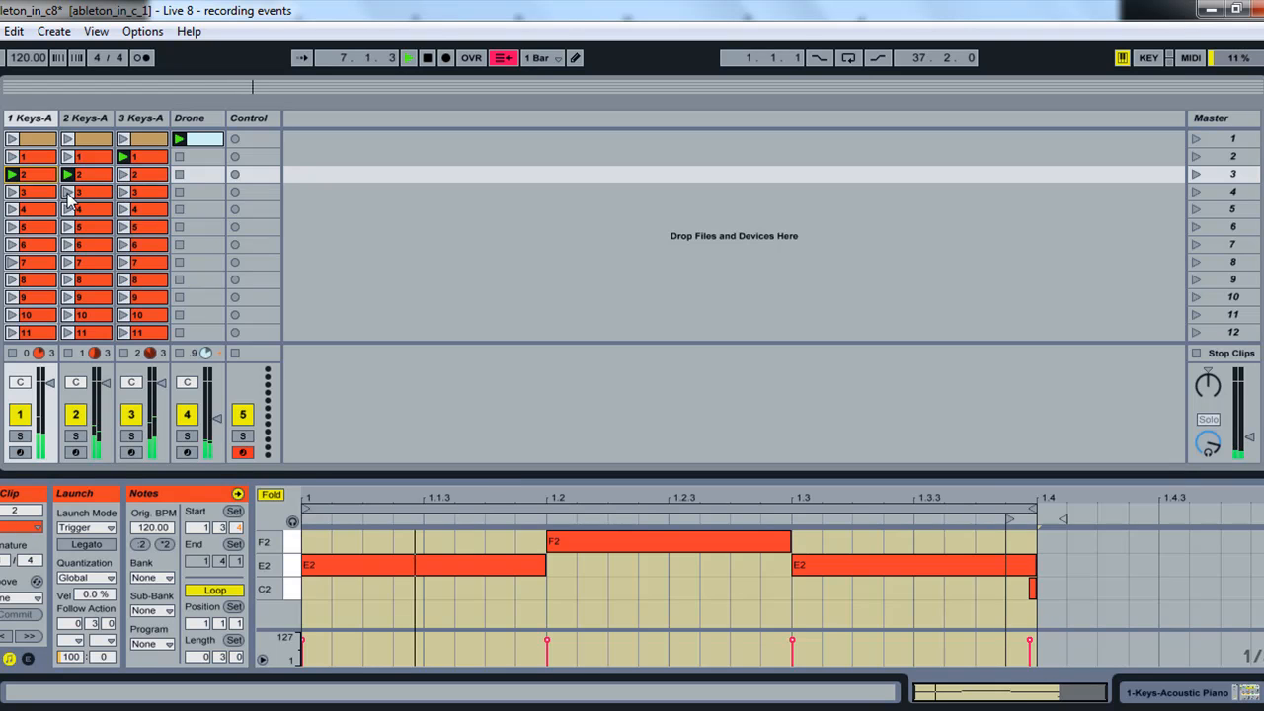
{"action": "left_click", "coordinate": [117, 191]}
{"action": "left_click", "coordinate": [122, 192]}
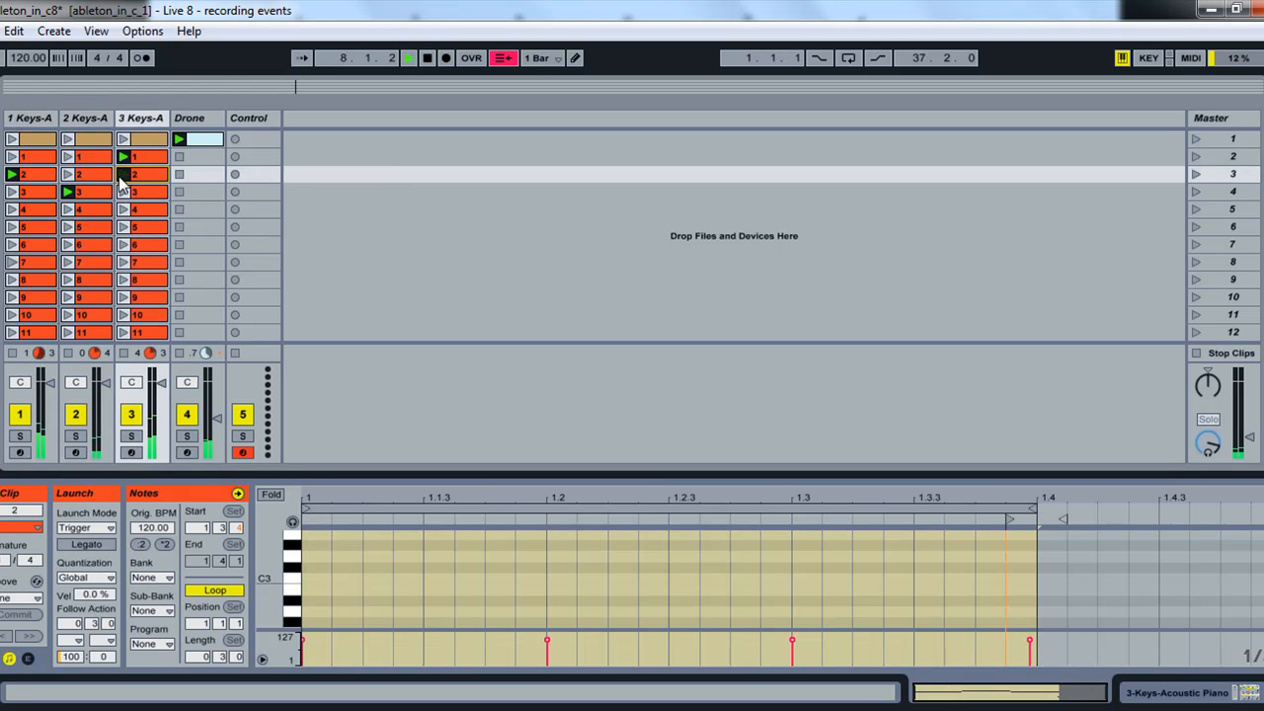
{"action": "left_click", "coordinate": [11, 191]}
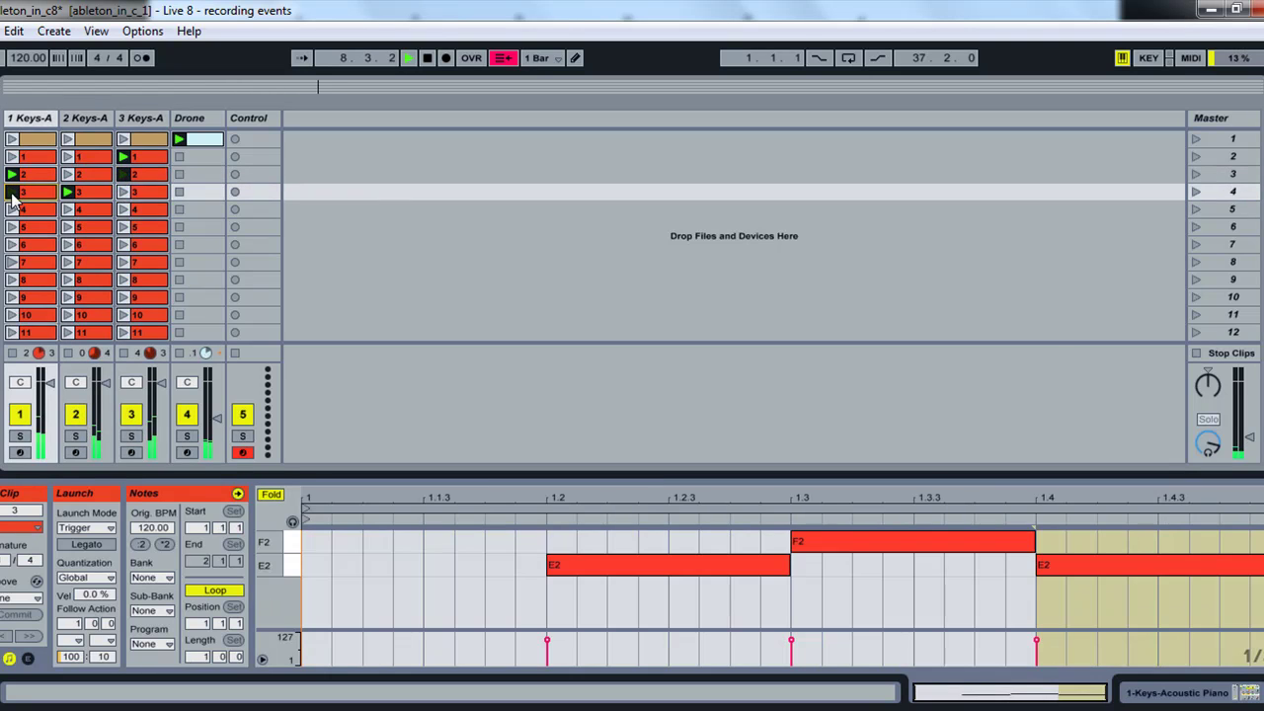
Continue down the clip columns until the tracks reach patterns 4, 5 and 3
{"action": "left_click", "coordinate": [73, 209]}
{"action": "left_click", "coordinate": [124, 210]}
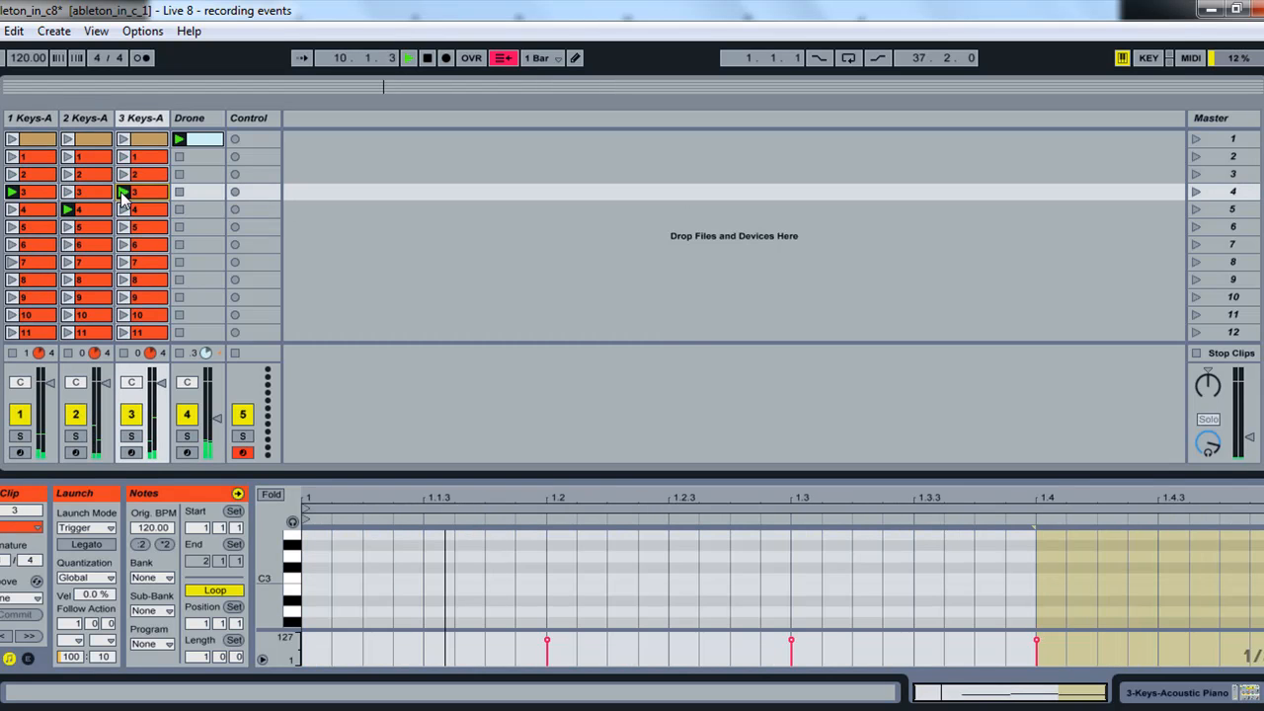
{"action": "left_click", "coordinate": [14, 209]}
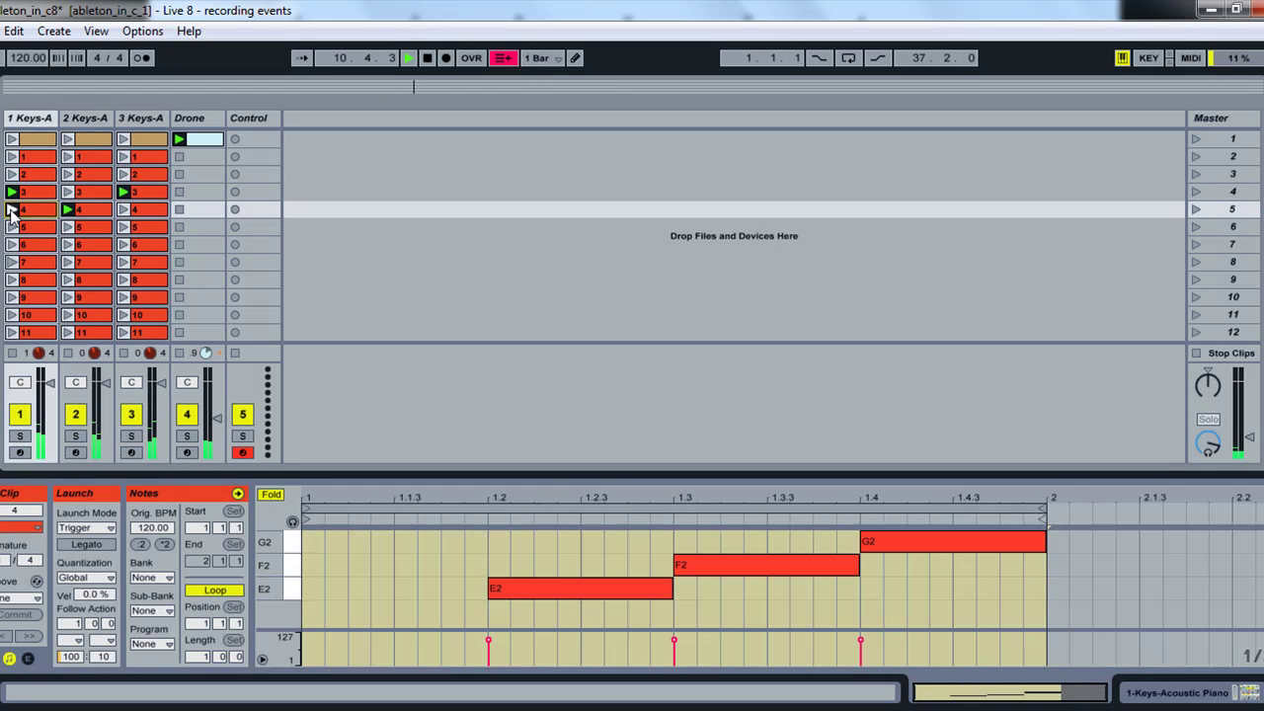
{"action": "left_click", "coordinate": [69, 227]}
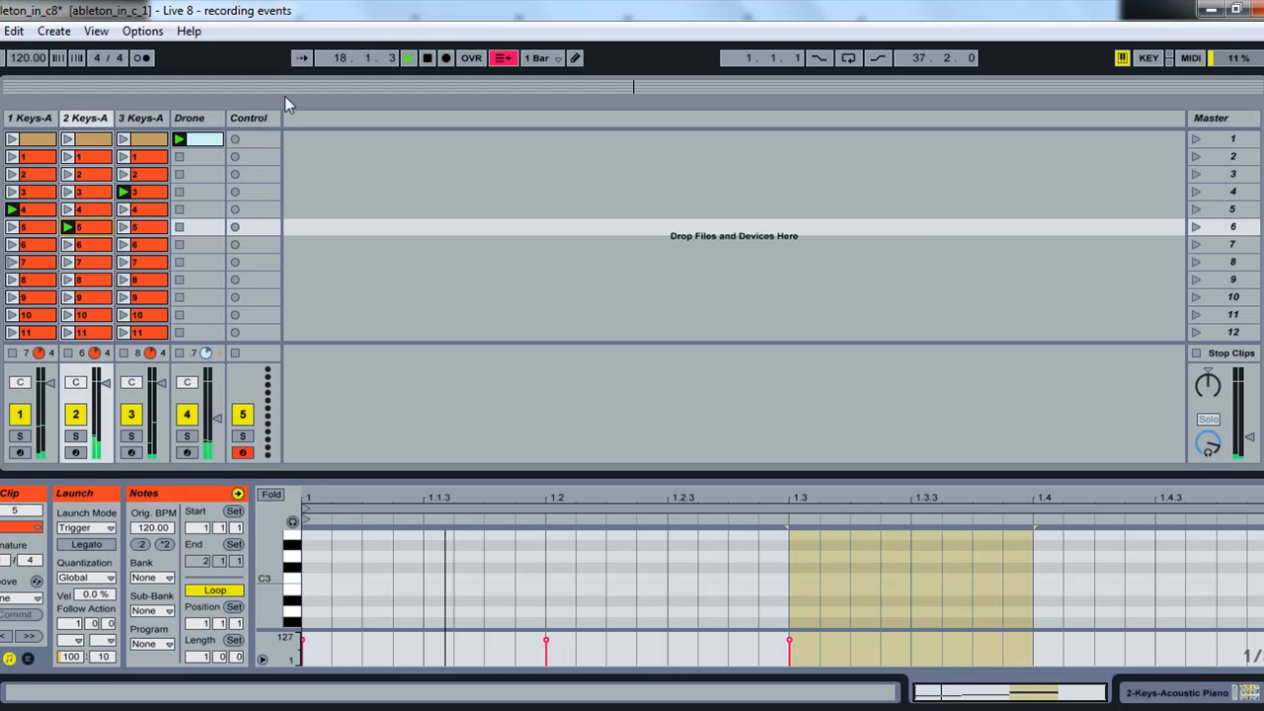
Stop transport, reveal the Control track's Max patch, enable Randomly advance and resume playback
{"action": "left_click", "coordinate": [428, 59]}
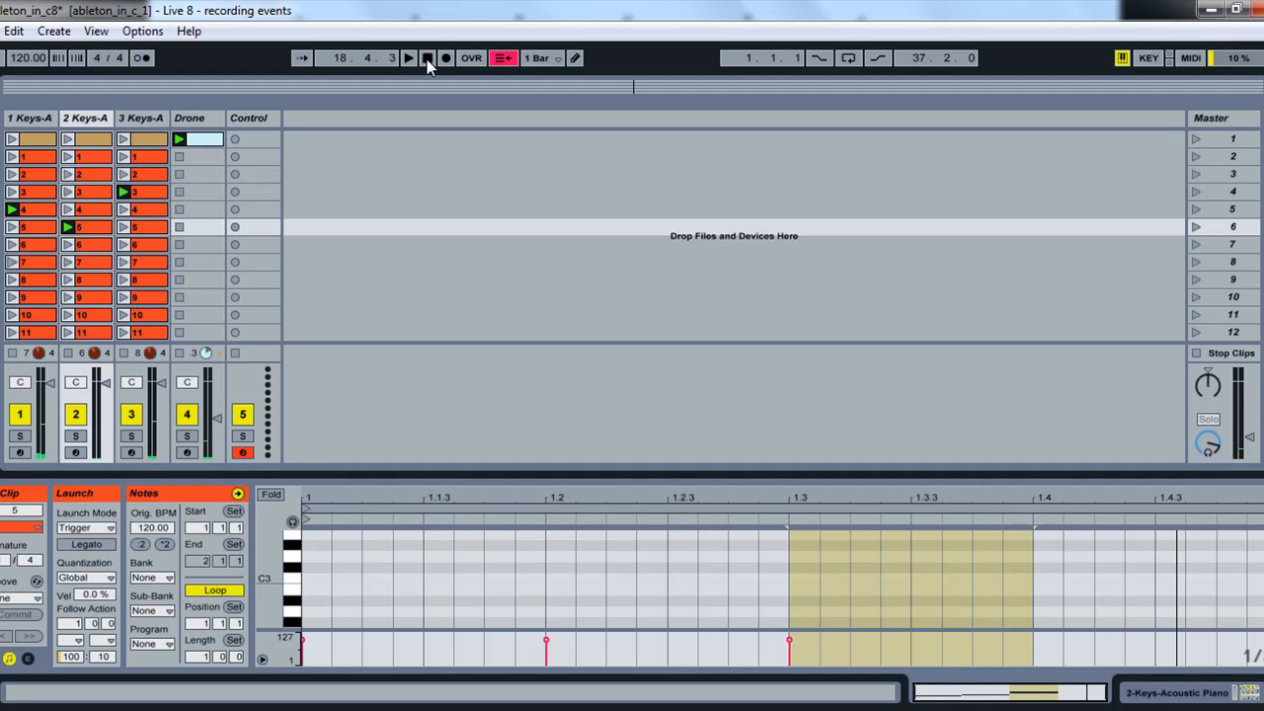
{"action": "left_click", "coordinate": [249, 117]}
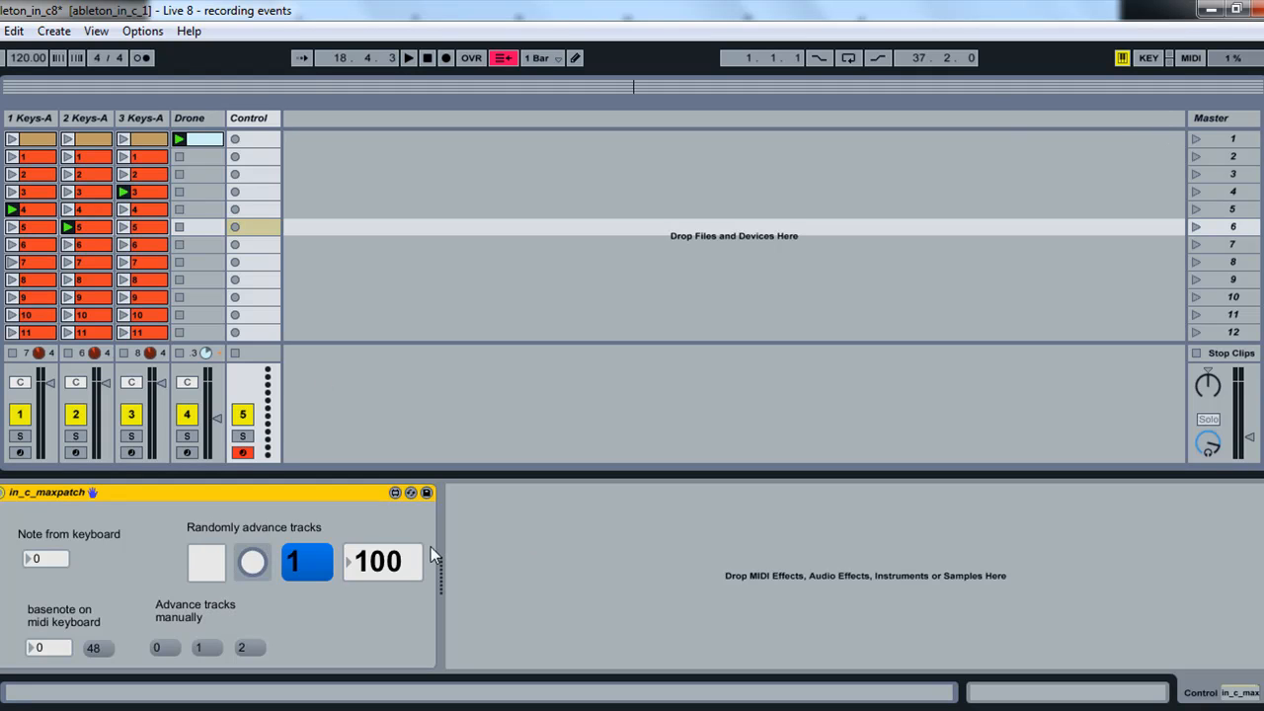
{"action": "left_click", "coordinate": [209, 562]}
{"action": "left_click", "coordinate": [409, 59]}
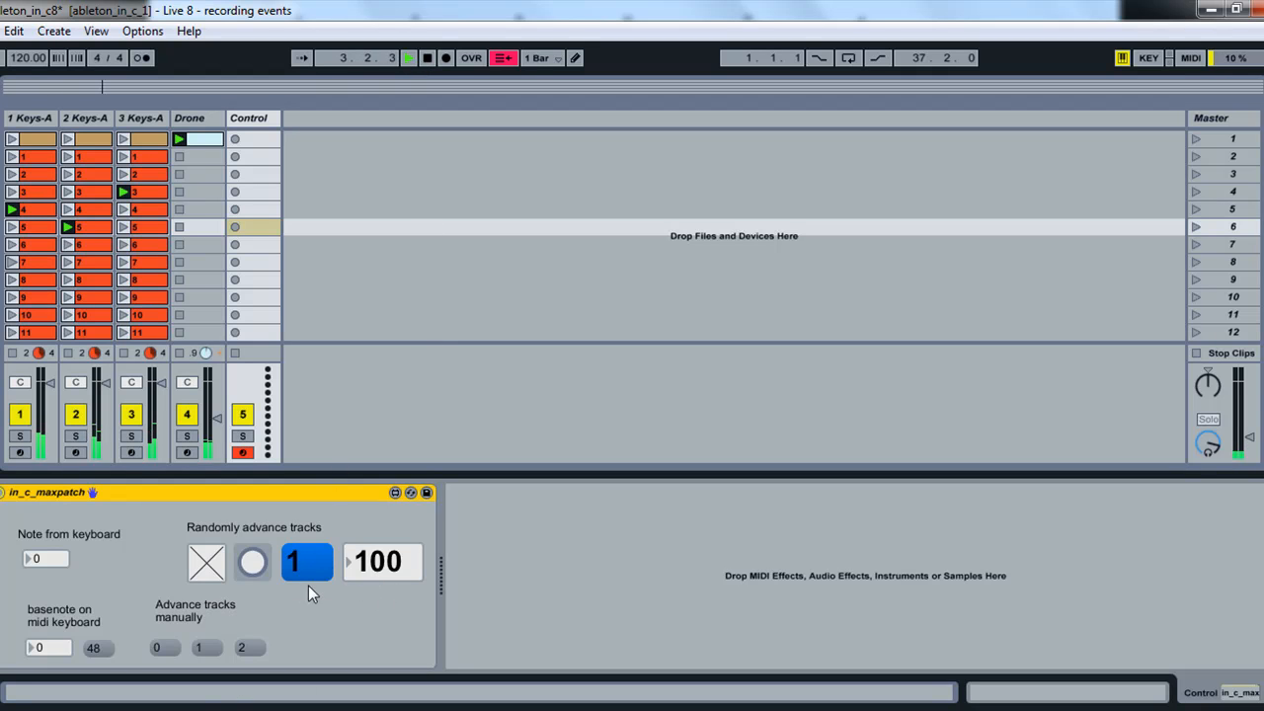
{"action": "left_click_drag", "start_coordinate": [291, 571], "coordinate": [304, 575]}
Fire the random-advance bang three times so the tracks reach patterns 6, 7 and 4
{"action": "left_click", "coordinate": [253, 562]}
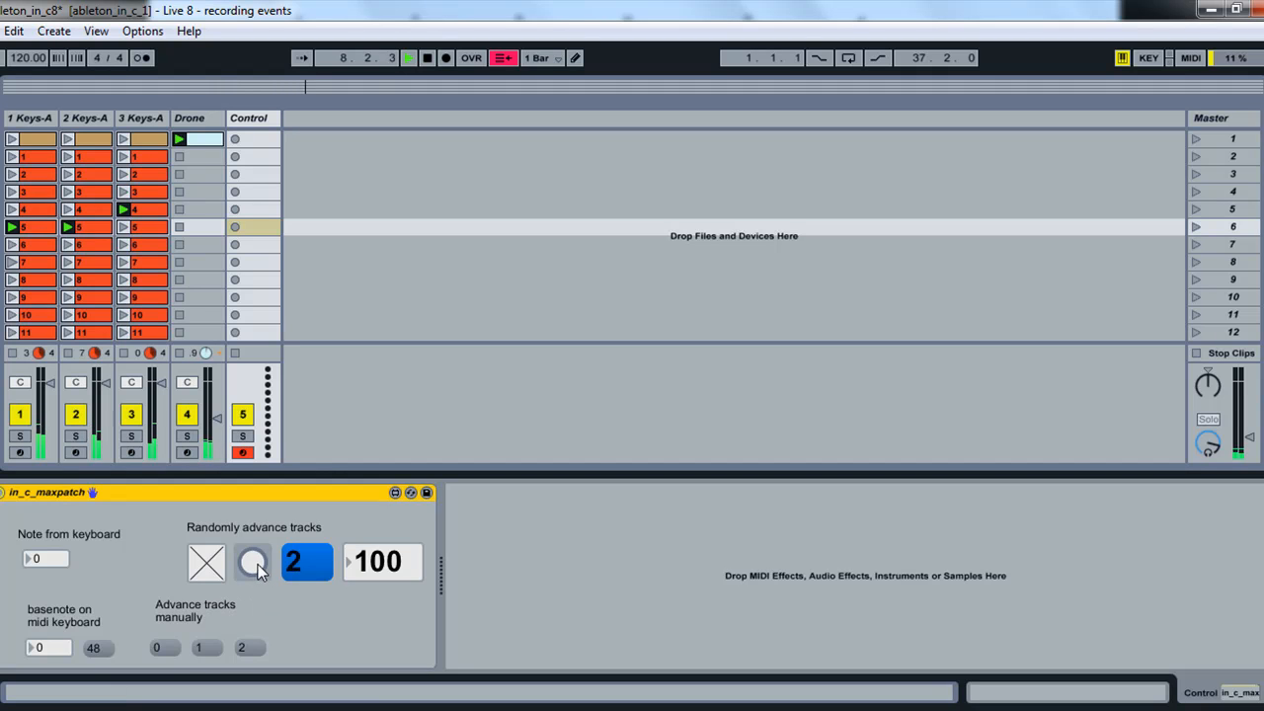
{"action": "left_click", "coordinate": [253, 563]}
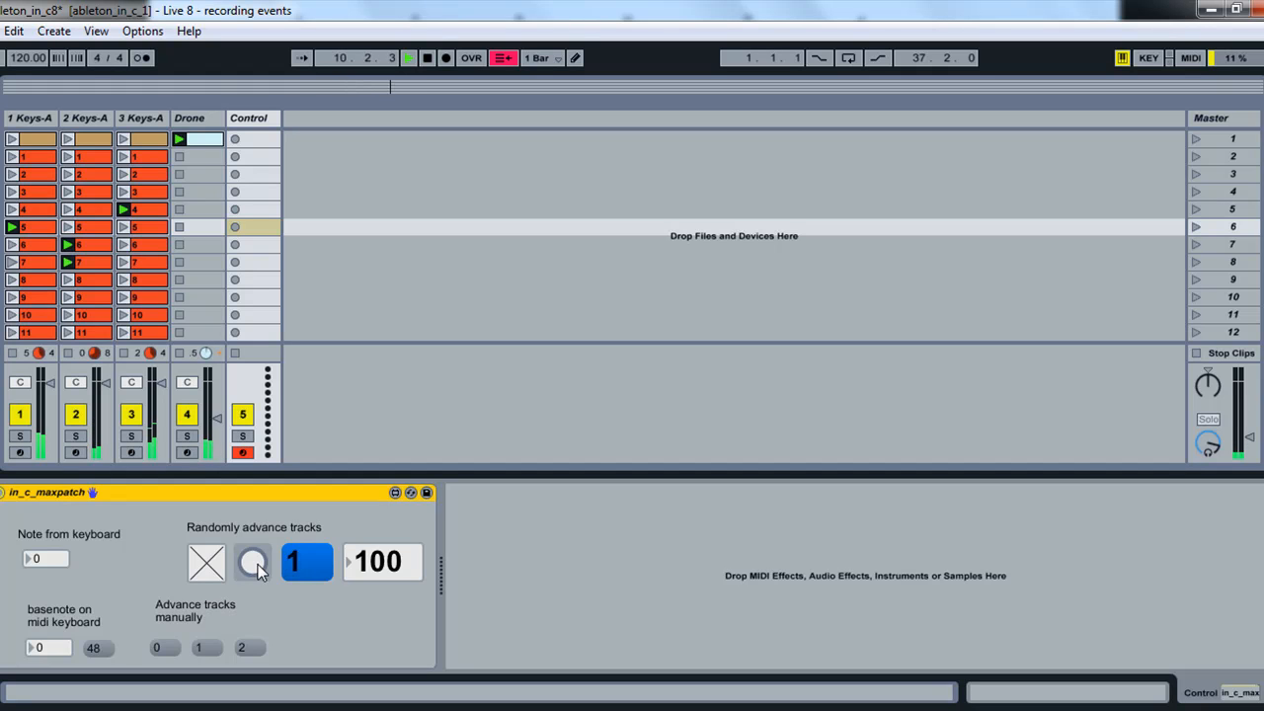
{"action": "left_click", "coordinate": [253, 563]}
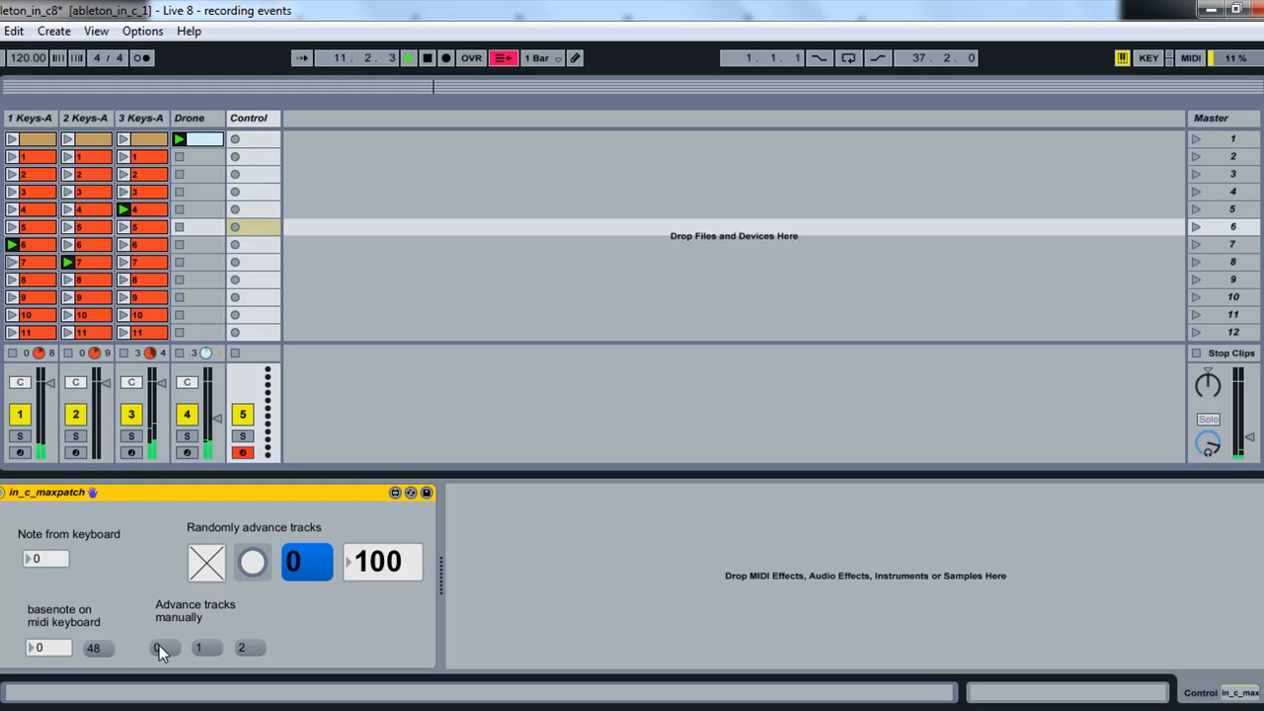
Use the Advance tracks manually buttons to step two tracks to their next pattern
{"action": "left_click", "coordinate": [202, 646]}
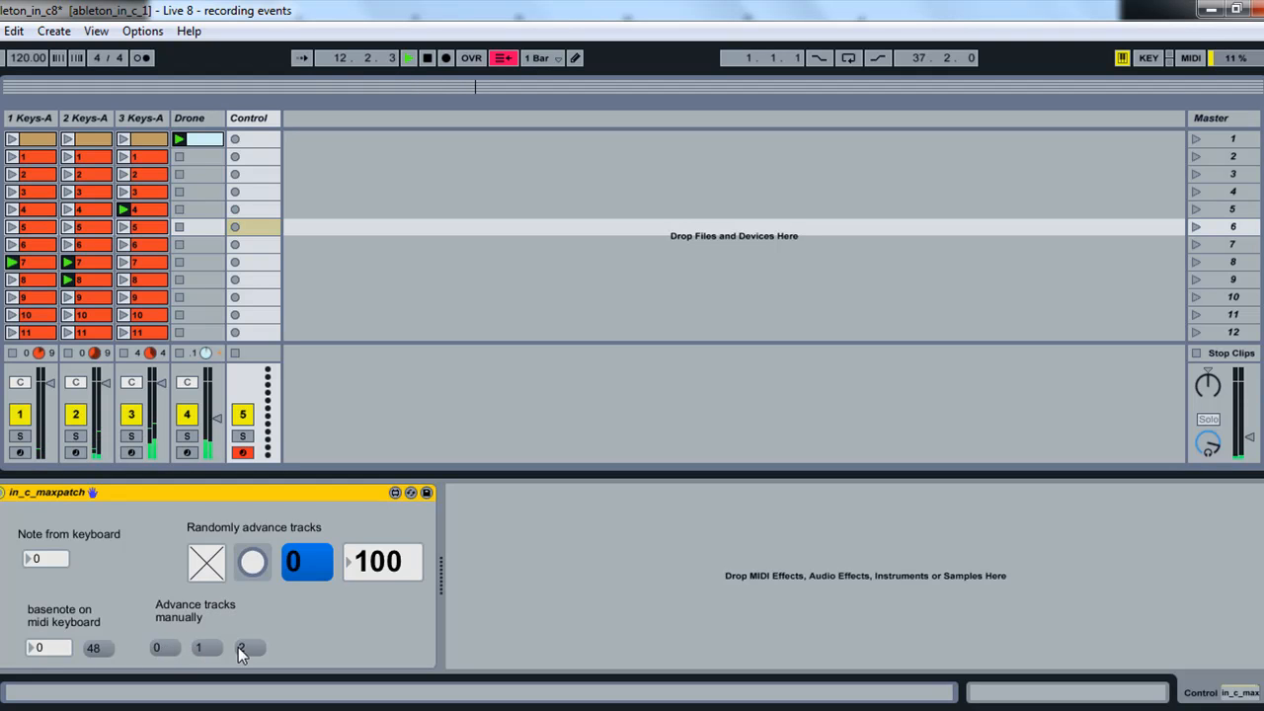
{"action": "left_click", "coordinate": [241, 647]}
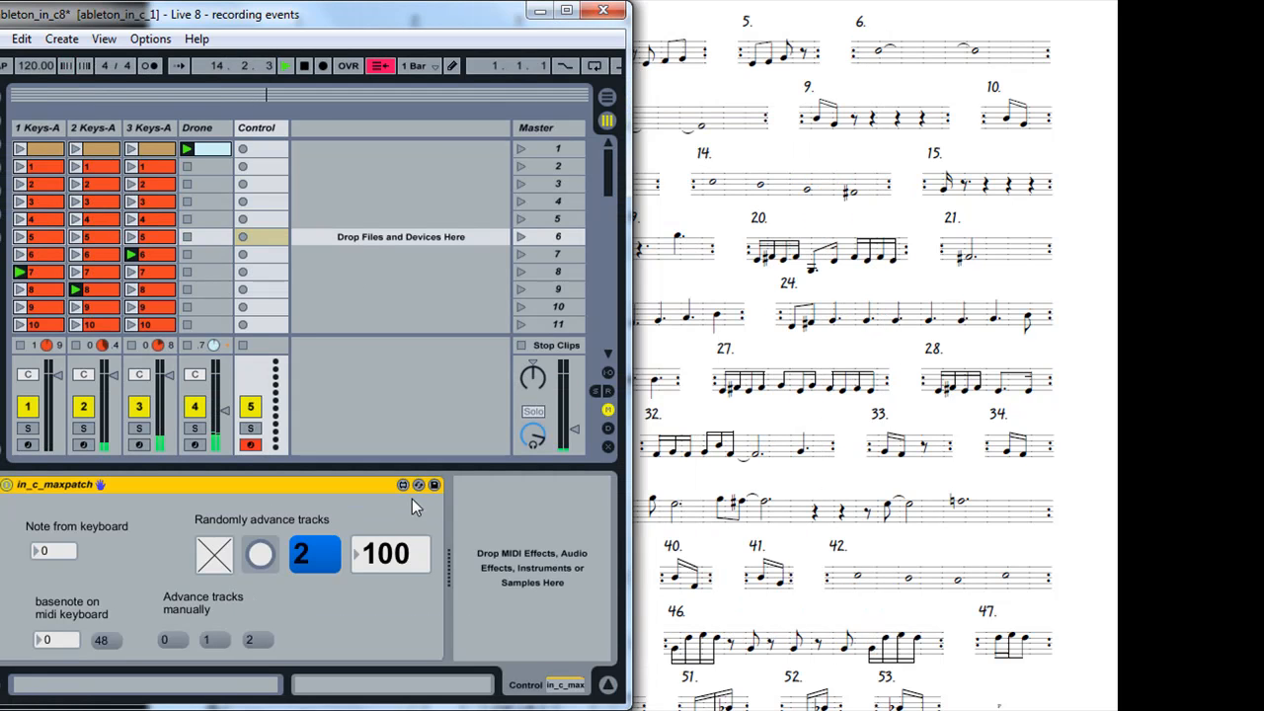
Bring the patch into the Max editor in presentation mode and flick the random-advance toggle on and off
{"action": "left_click", "coordinate": [403, 485]}
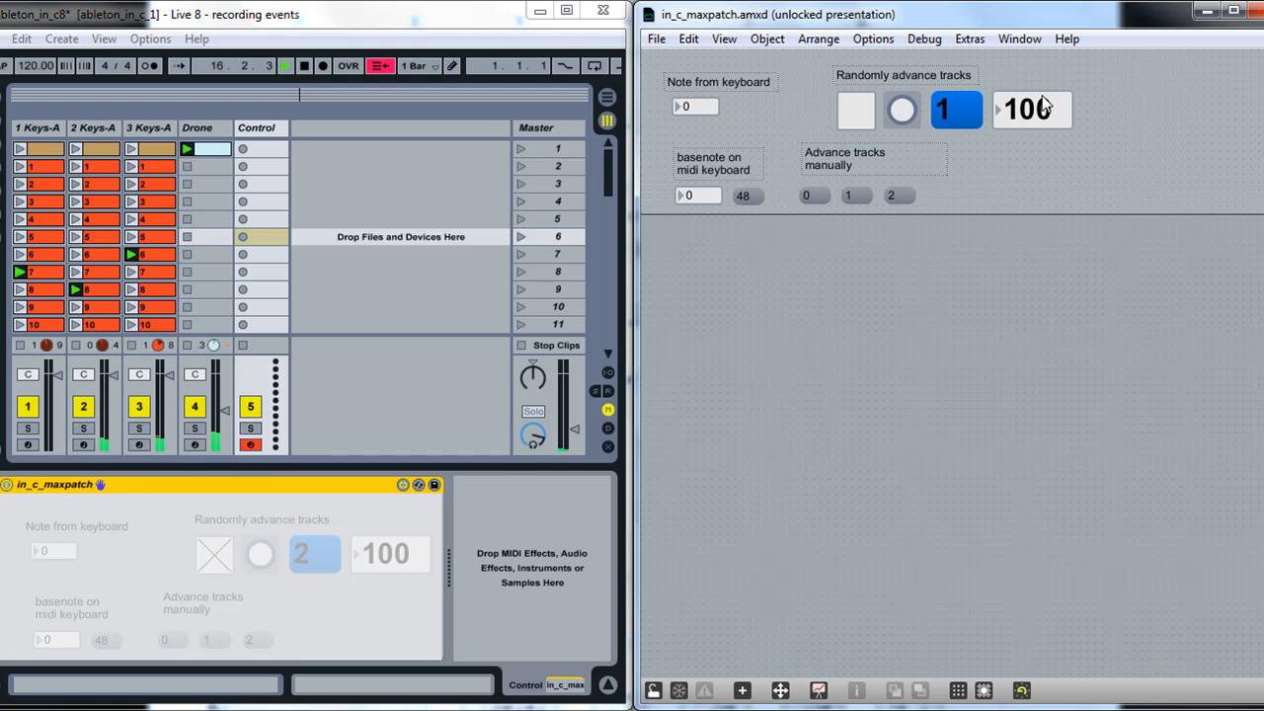
{"action": "left_click", "coordinate": [652, 689]}
{"action": "left_click", "coordinate": [860, 113]}
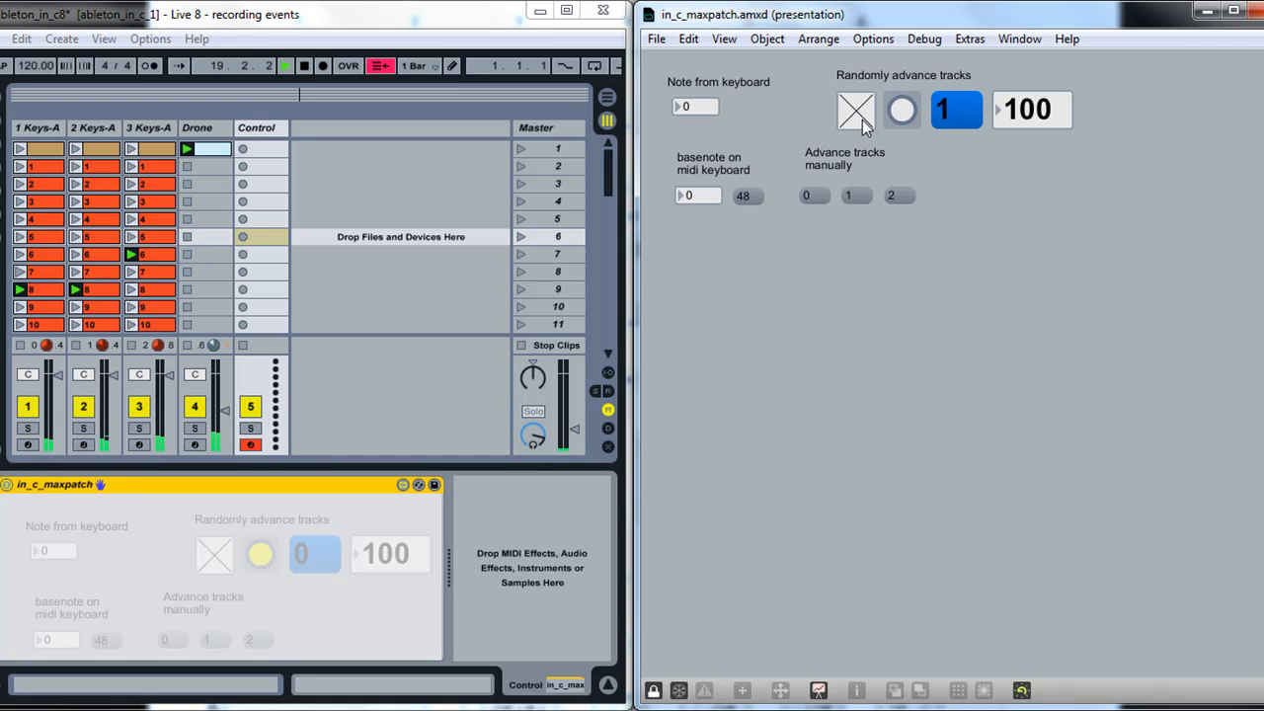
{"action": "left_click", "coordinate": [857, 117]}
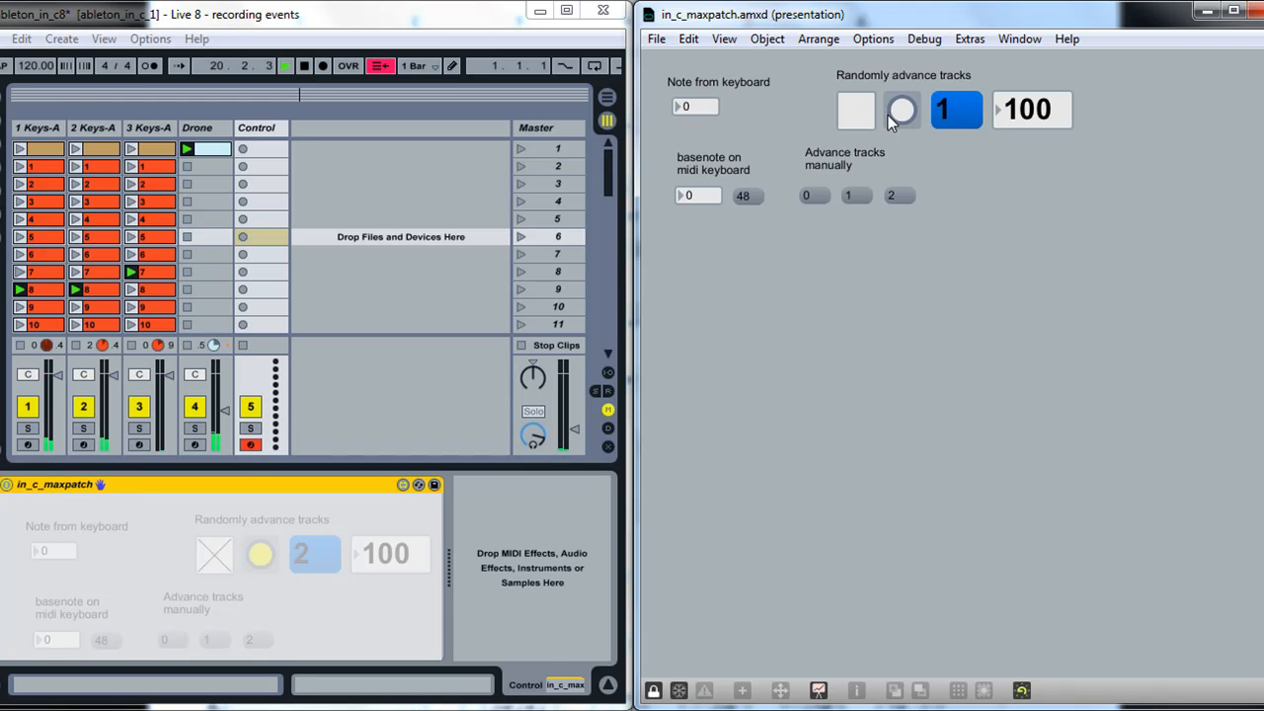
Bang Randomly advance tracks three times to push random tracks forward
{"action": "left_click", "coordinate": [900, 111]}
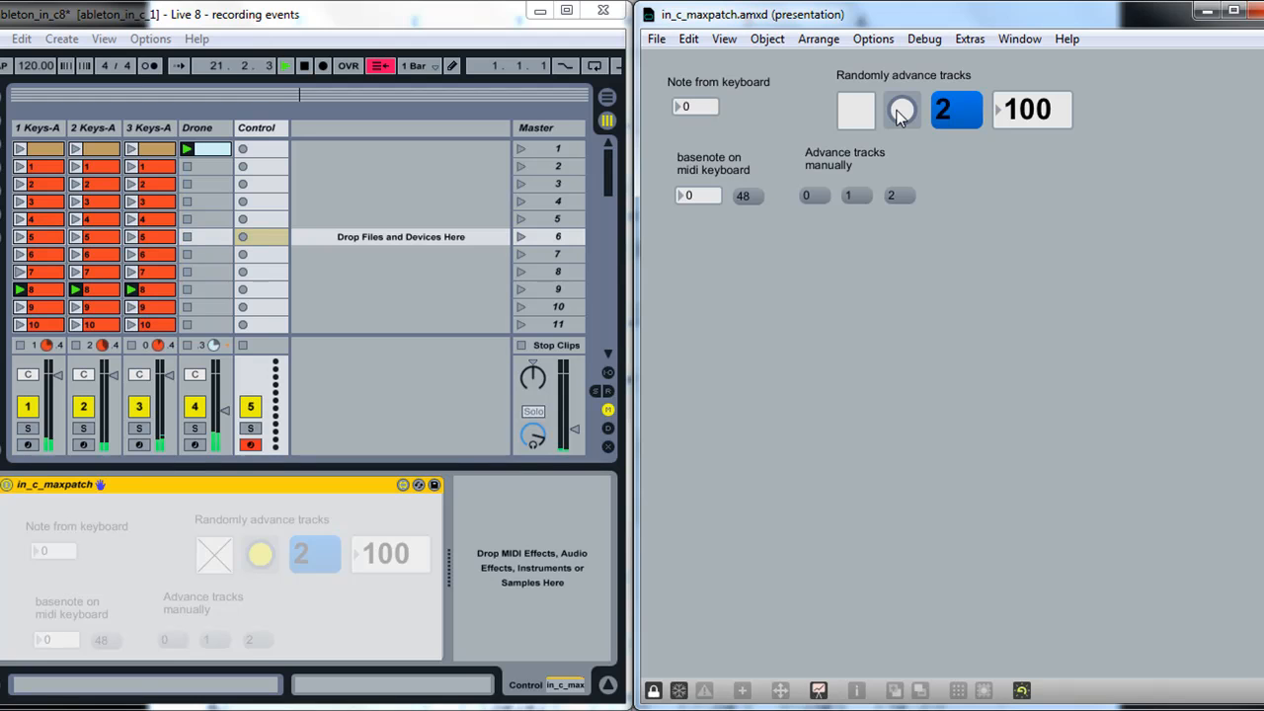
{"action": "left_click", "coordinate": [900, 111]}
{"action": "left_click", "coordinate": [899, 110]}
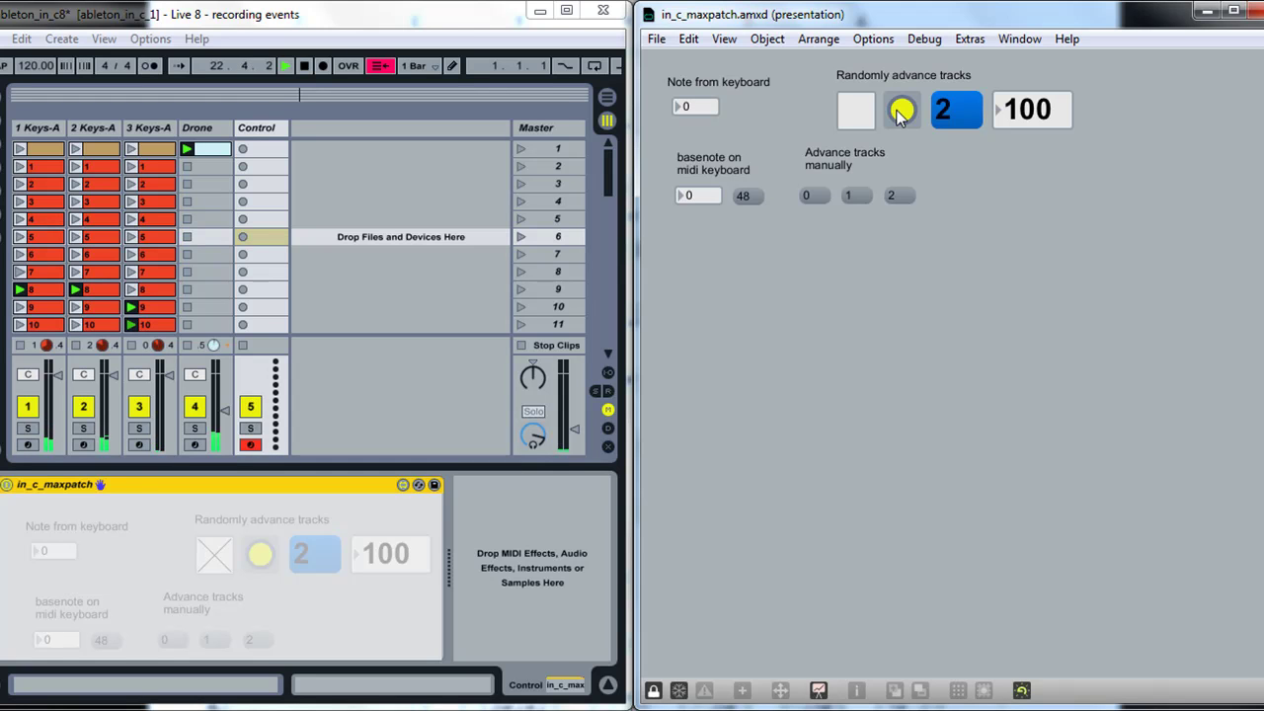
Step tracks 0, 1 and 2 each to their next pattern with the manual message buttons
{"action": "left_click", "coordinate": [809, 195]}
{"action": "left_click", "coordinate": [852, 196]}
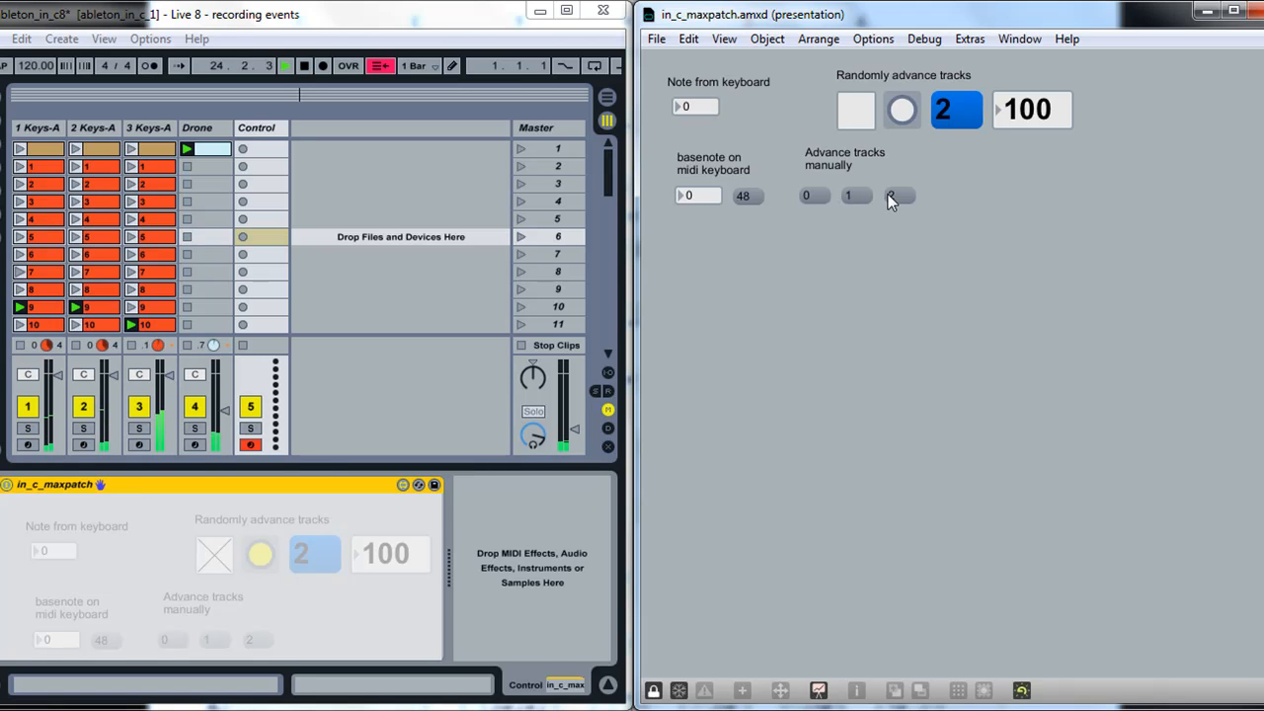
{"action": "left_click", "coordinate": [892, 197]}
Bang the random advance three more times, reaching patterns 10, 10 and 11
{"action": "left_click", "coordinate": [900, 113]}
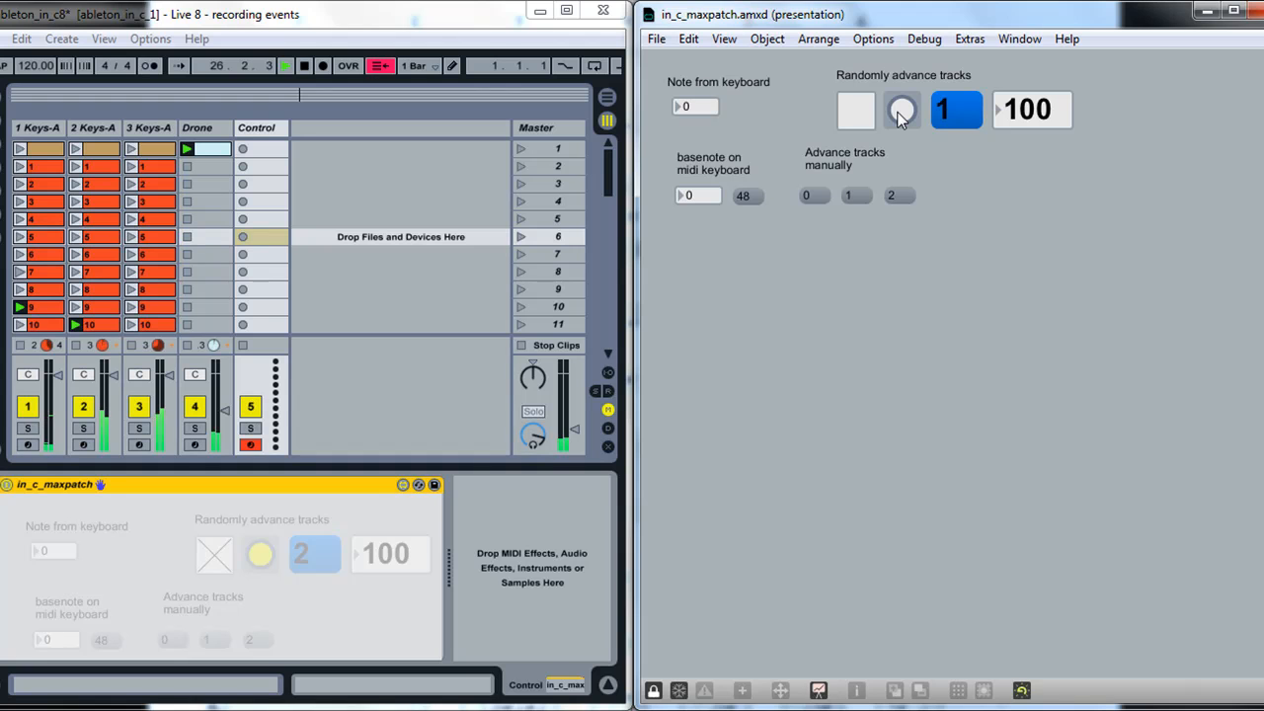
{"action": "left_click", "coordinate": [901, 113]}
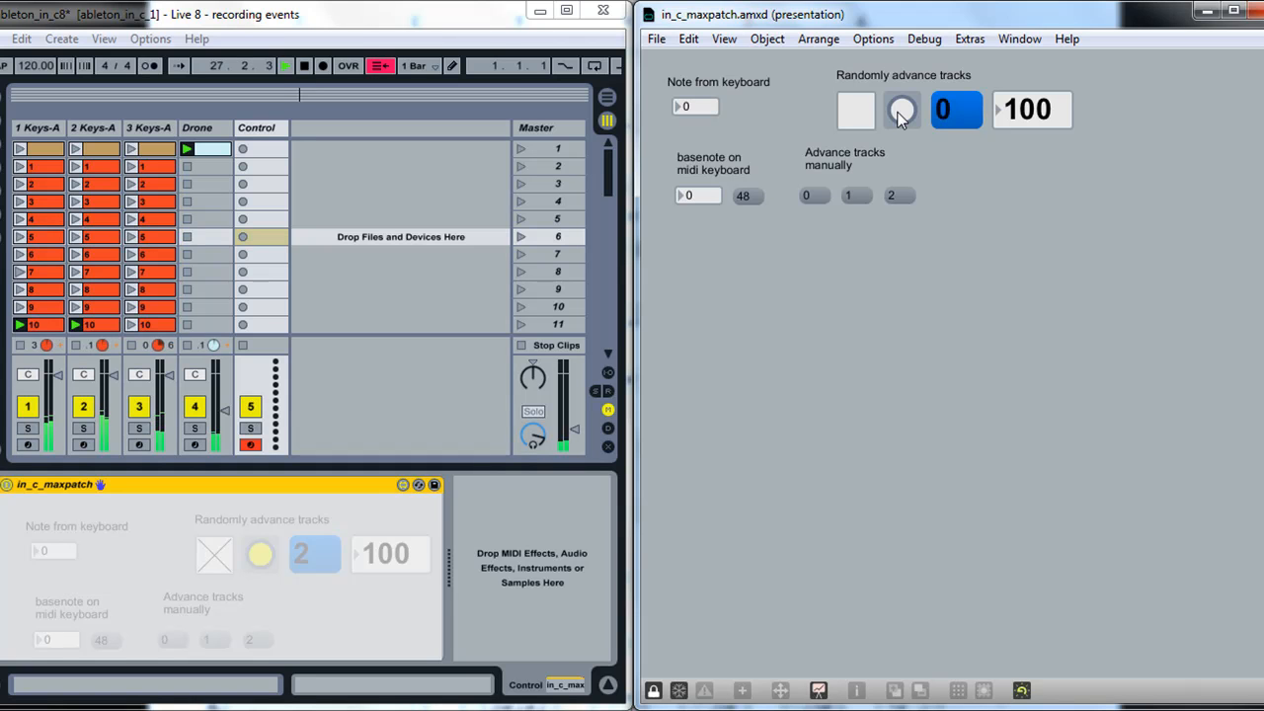
{"action": "left_click", "coordinate": [900, 114]}
Switch the patch to Patching Mode to show its full graph and stop Live's transport
{"action": "left_click", "coordinate": [818, 690]}
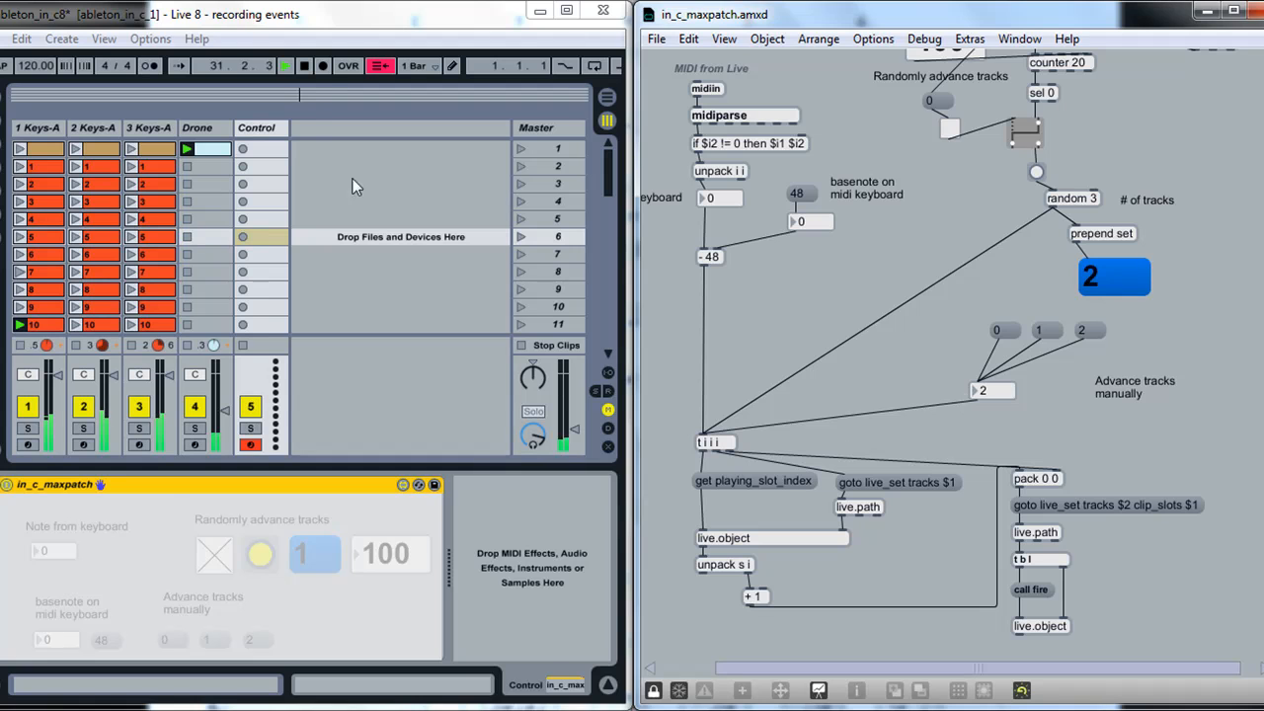
{"action": "left_click", "coordinate": [306, 65]}
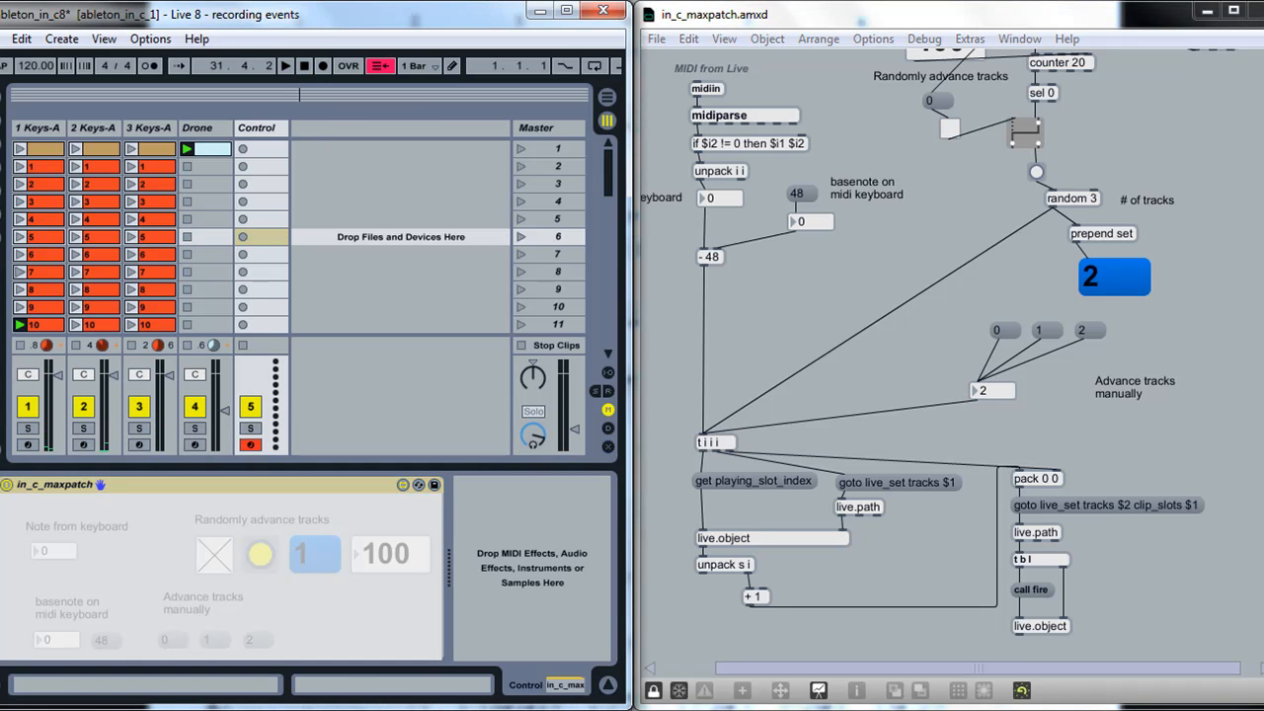
{"action": "scroll", "coordinate": [938, 345], "scroll_direction": "down", "scroll_amount": 2}
{"action": "scroll", "coordinate": [751, 190], "scroll_direction": "down", "scroll_amount": 3}
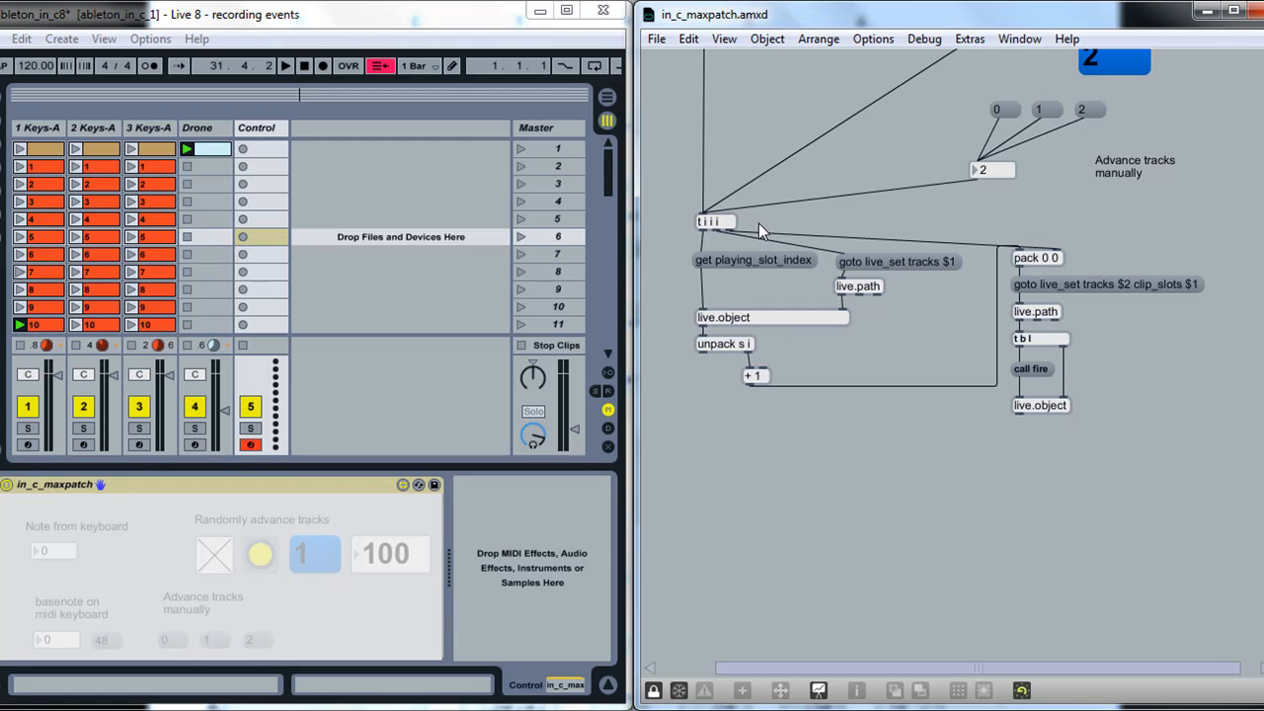
{"action": "scroll", "coordinate": [988, 297], "scroll_direction": "up", "scroll_amount": 3}
{"action": "scroll", "coordinate": [987, 297], "scroll_direction": "up", "scroll_amount": 3}
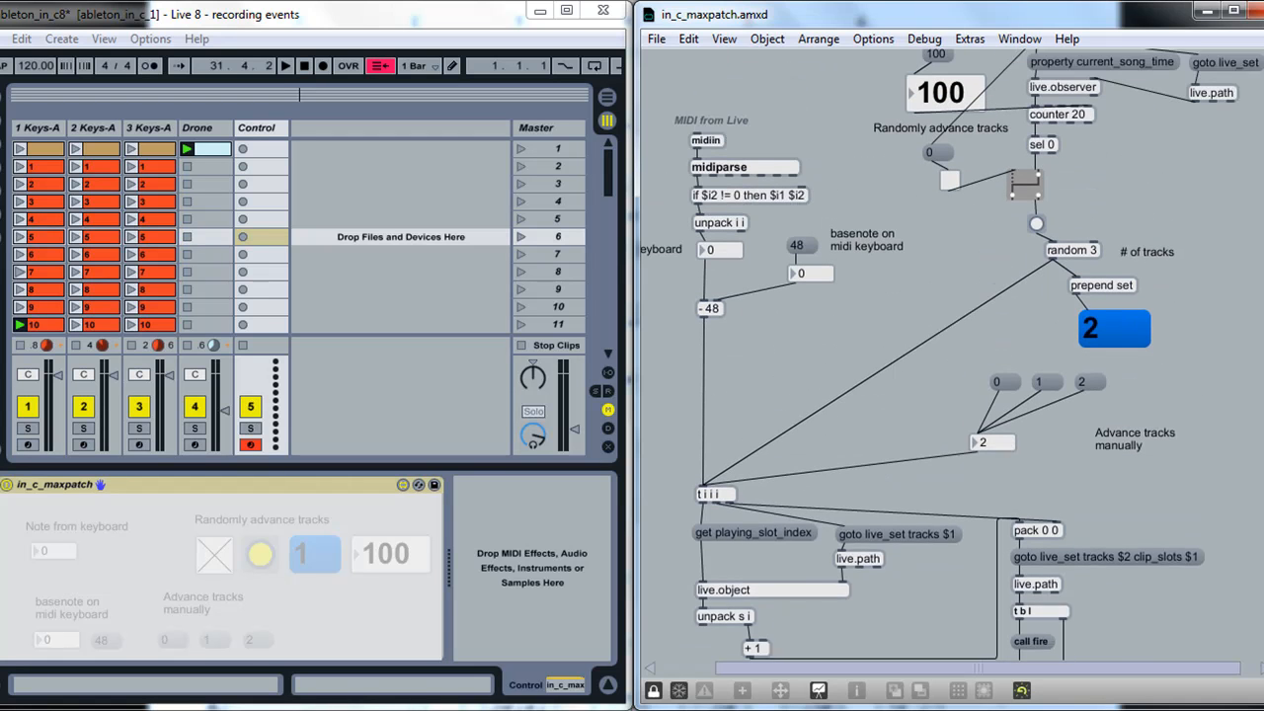
{"action": "scroll", "coordinate": [987, 296], "scroll_direction": "up", "scroll_amount": 2}
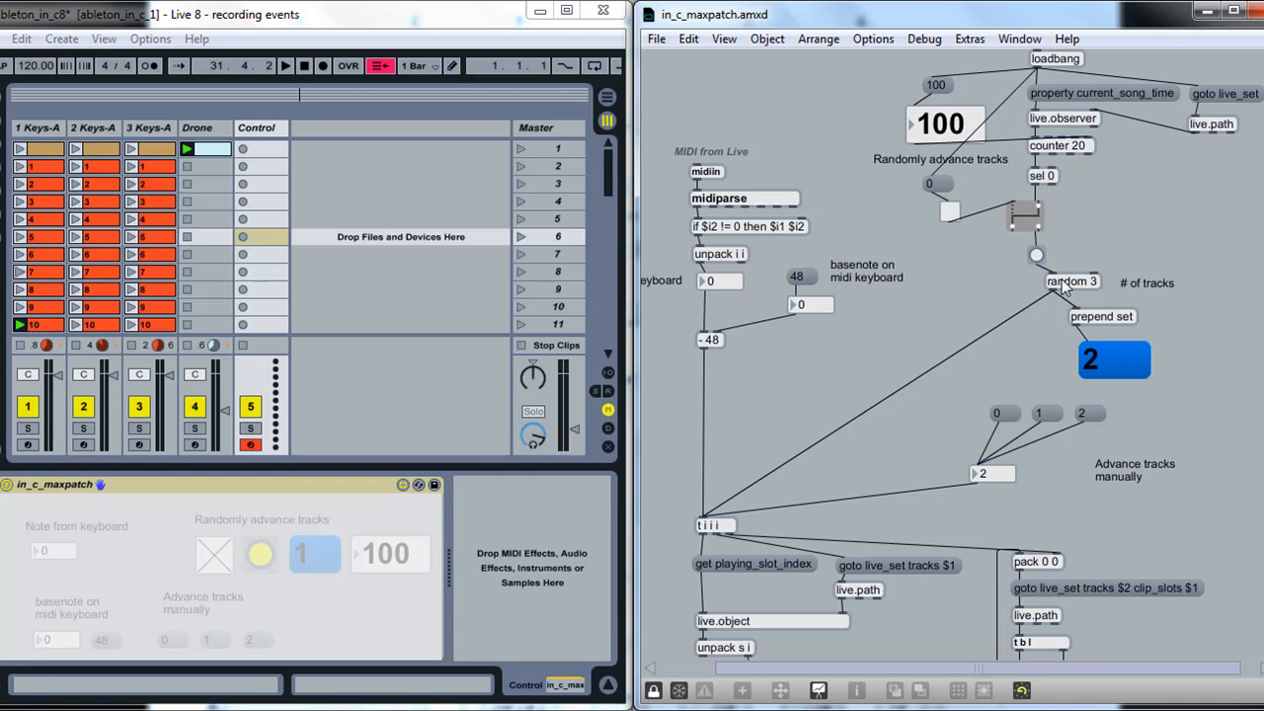
Leave the gate's random-advance toggle on after flipping it, checking it in Presentation Mode and returning to patching
{"action": "left_click", "coordinate": [950, 213]}
{"action": "left_click", "coordinate": [950, 212]}
{"action": "left_click", "coordinate": [950, 212]}
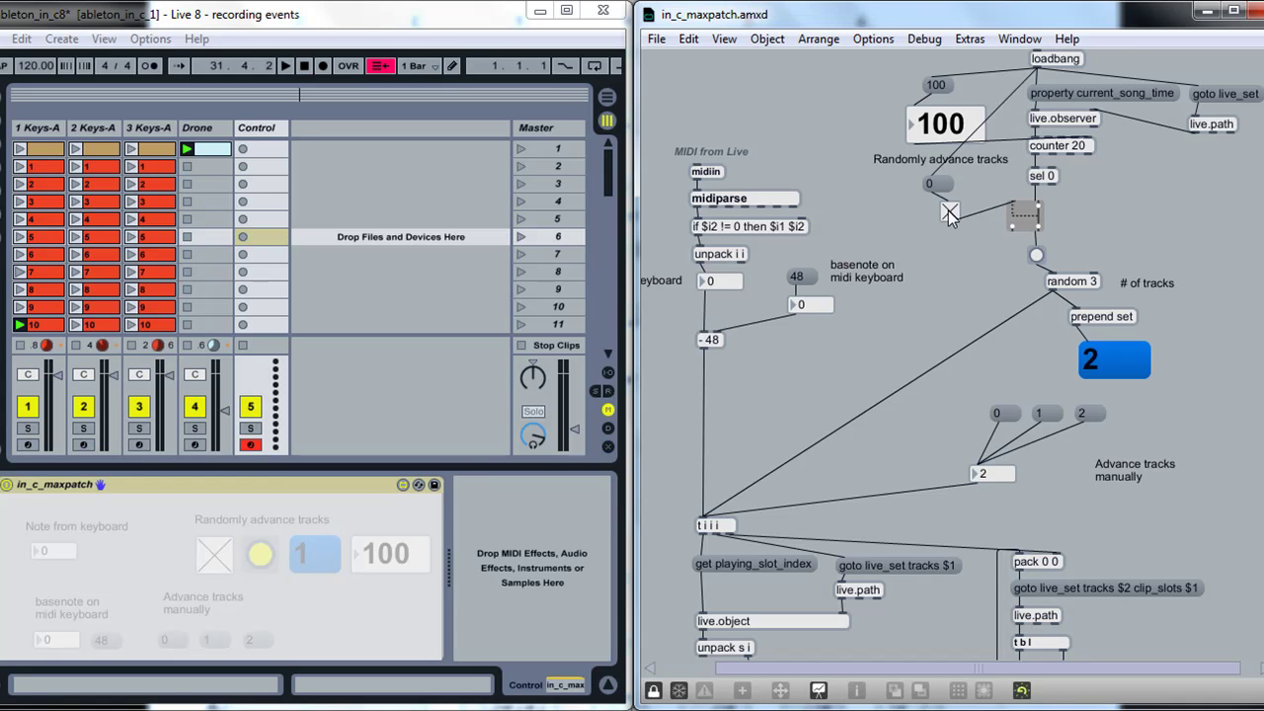
{"action": "left_click", "coordinate": [820, 691]}
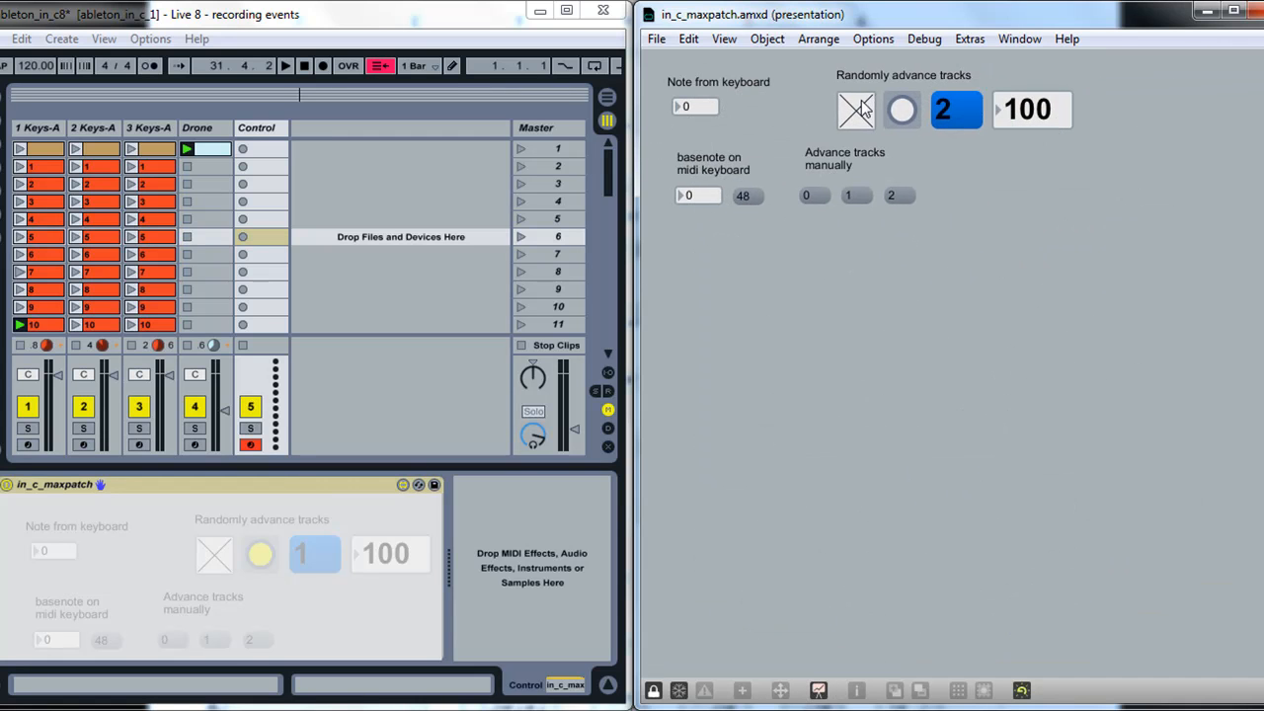
{"action": "left_click", "coordinate": [857, 111]}
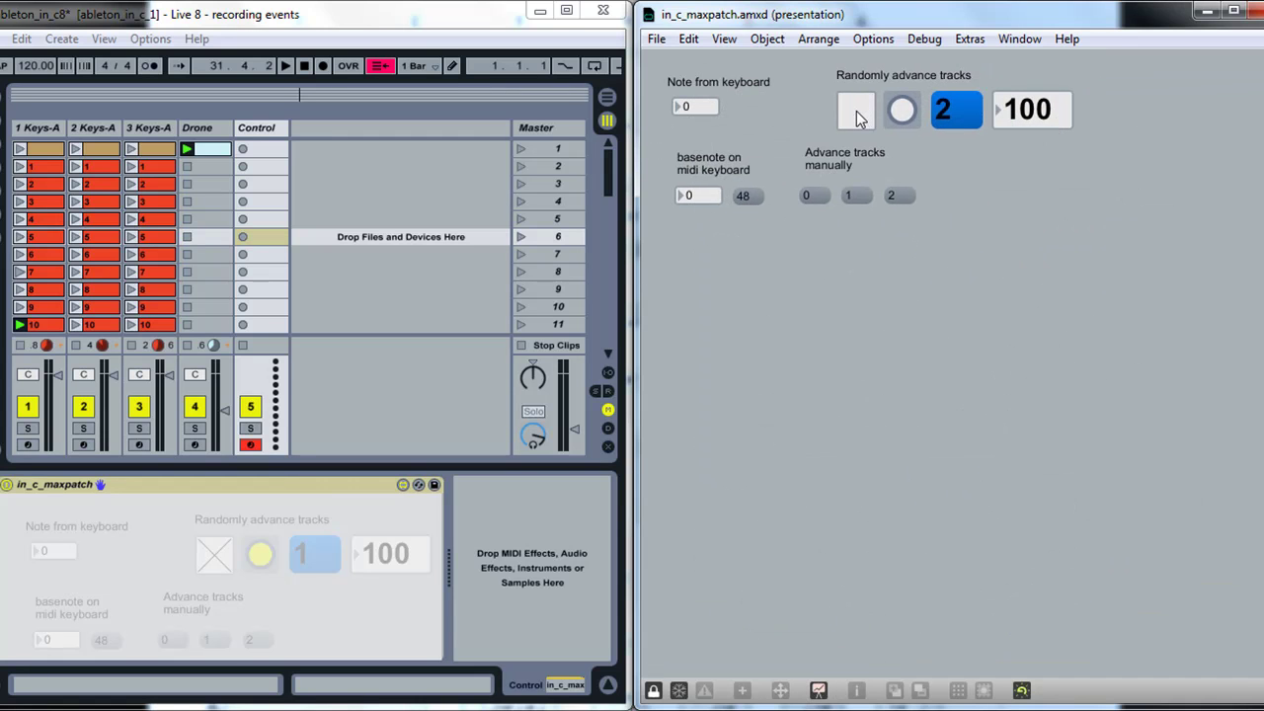
{"action": "left_click", "coordinate": [820, 691]}
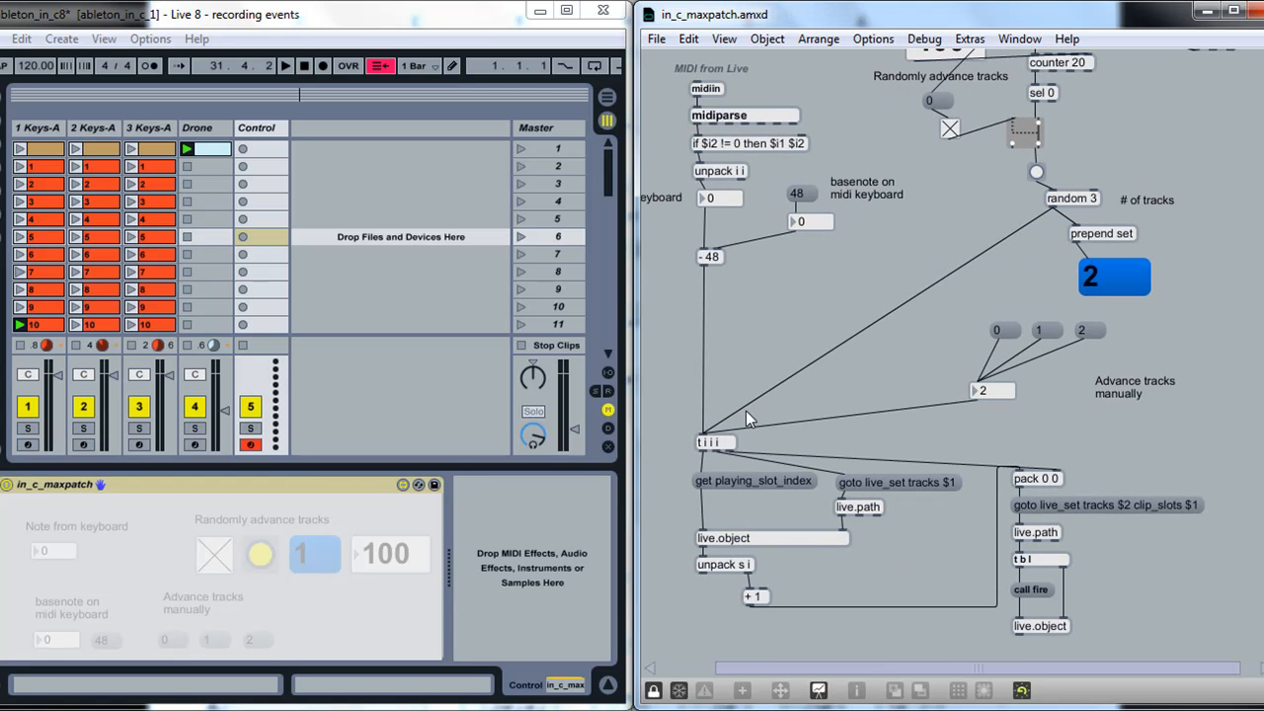
{"action": "scroll", "coordinate": [731, 444], "scroll_direction": "down", "scroll_amount": 3}
{"action": "scroll", "coordinate": [731, 395], "scroll_direction": "down", "scroll_amount": 5}
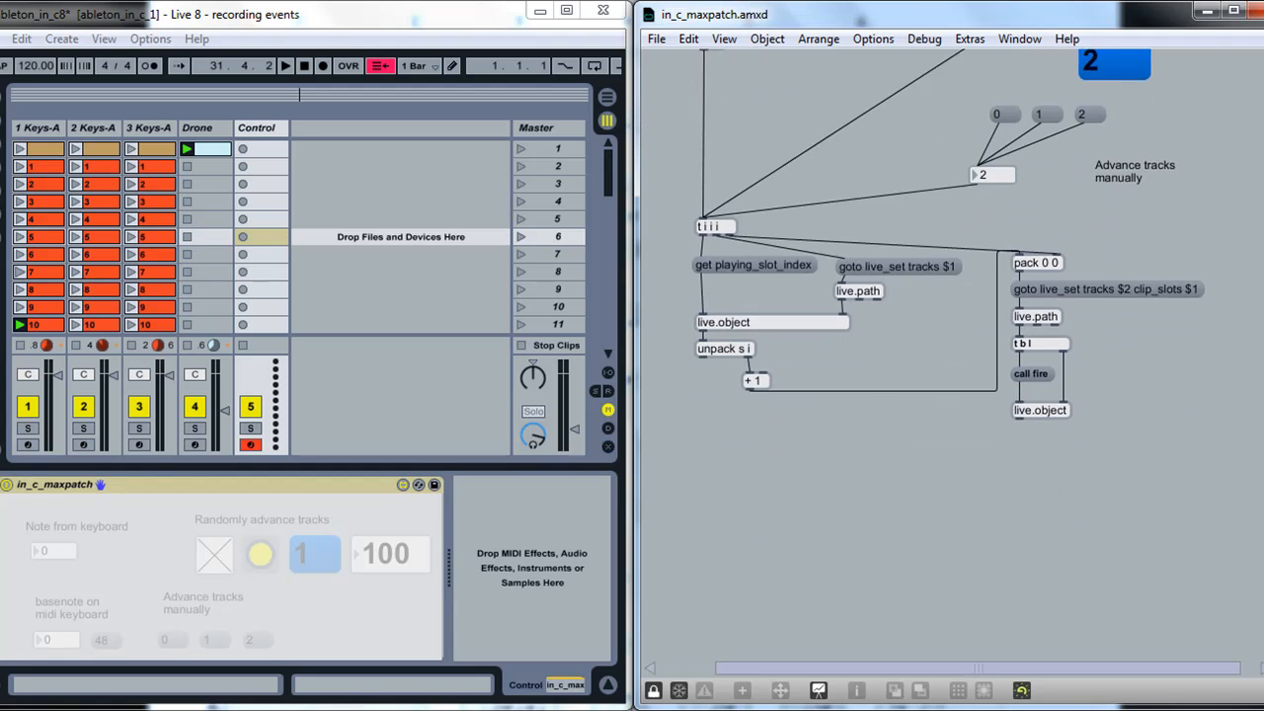
{"action": "scroll", "coordinate": [730, 395], "scroll_direction": "down", "scroll_amount": 3}
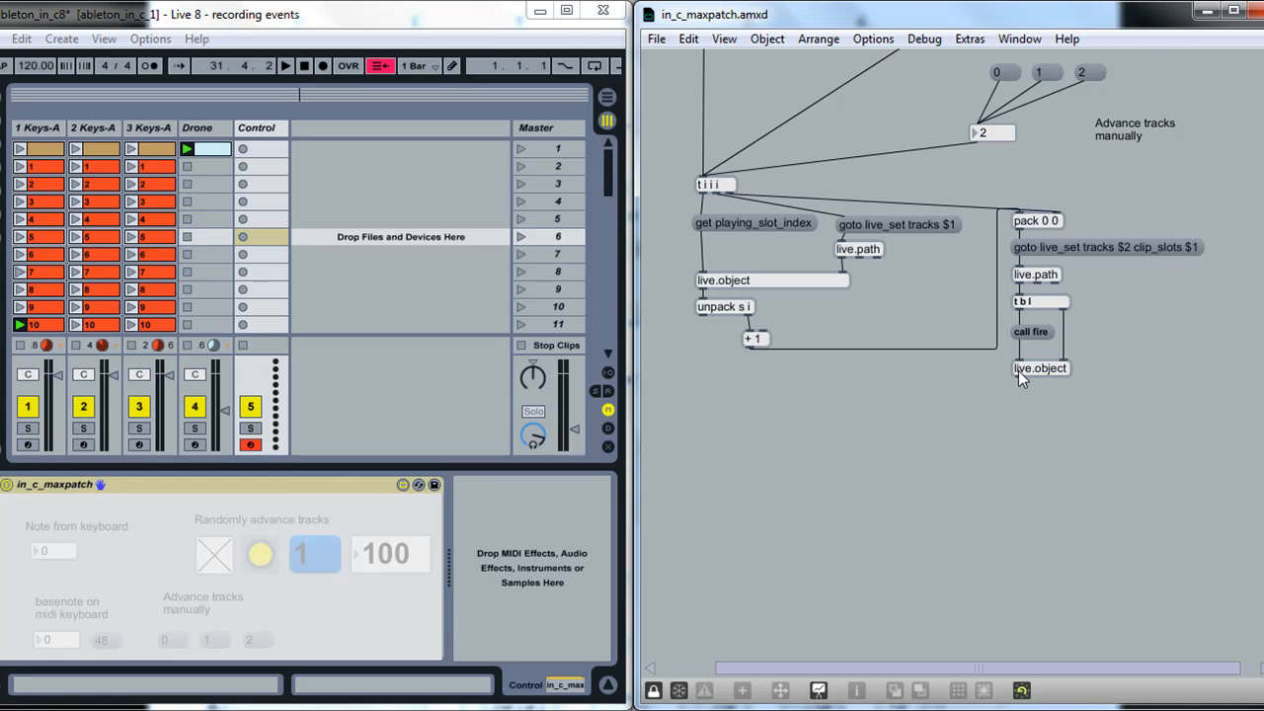
Start Live playing again and launch the Drone clip
{"action": "left_click", "coordinate": [286, 65]}
{"action": "left_click", "coordinate": [185, 151]}
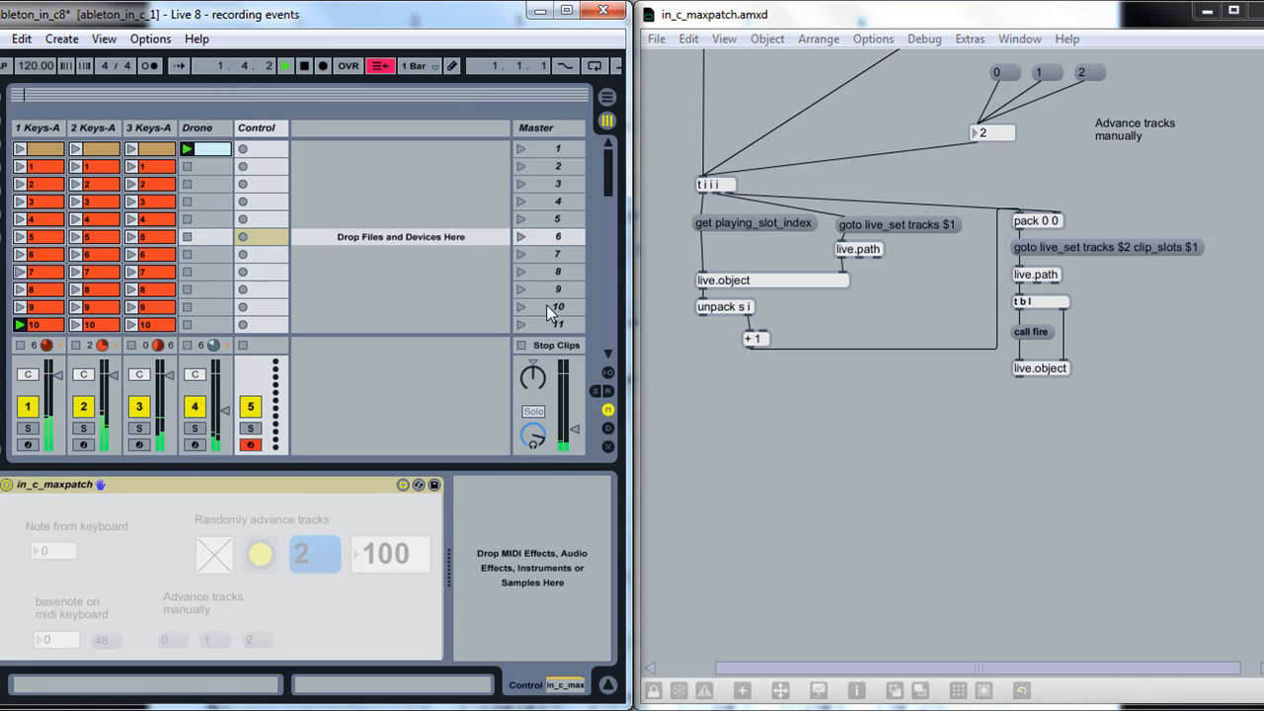
{"action": "scroll", "coordinate": [610, 183], "scroll_direction": "down", "scroll_amount": 8}
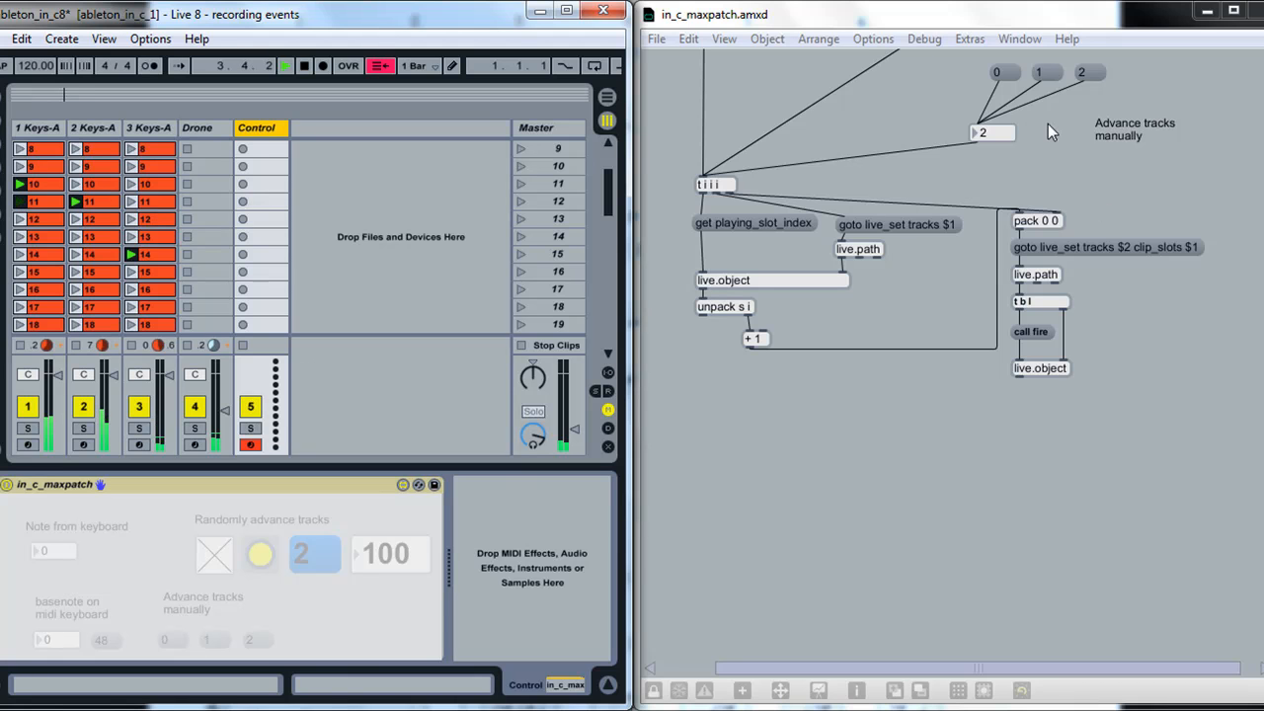
Advance tracks 0, 1, 2, then 1 and 0 again via the patch's message boxes
{"action": "left_click", "coordinate": [999, 73]}
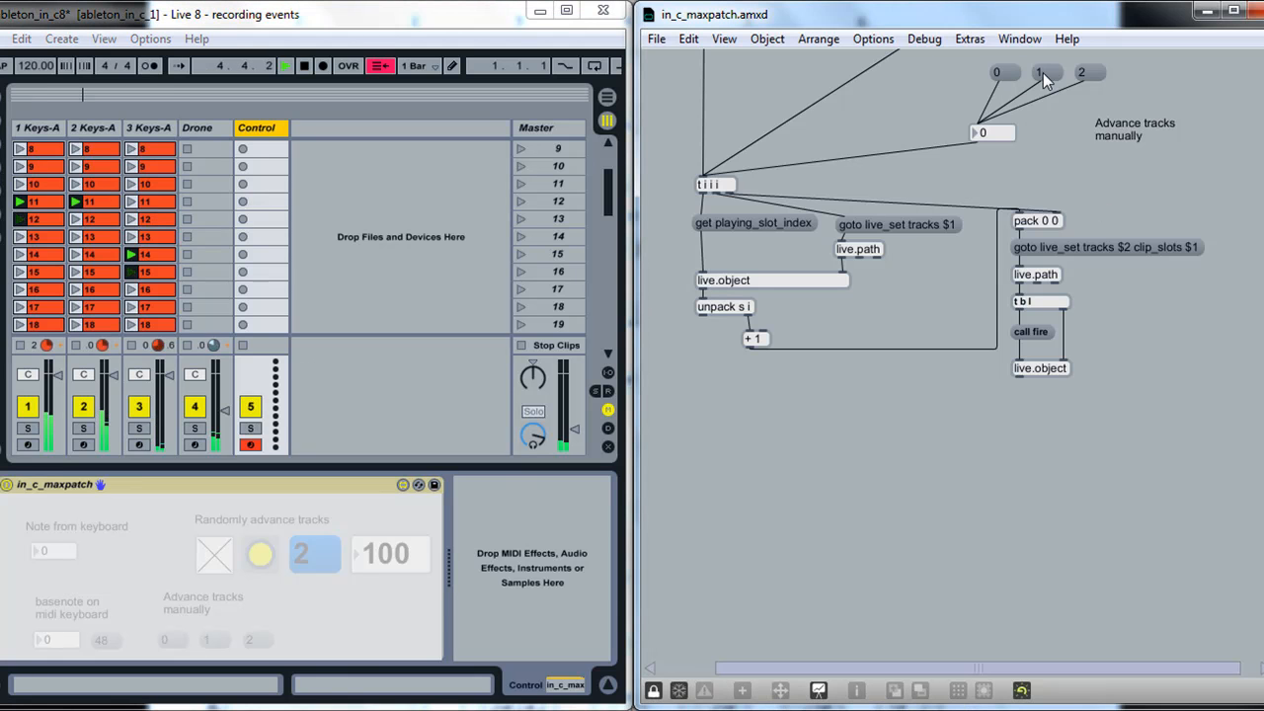
{"action": "left_click", "coordinate": [1043, 73]}
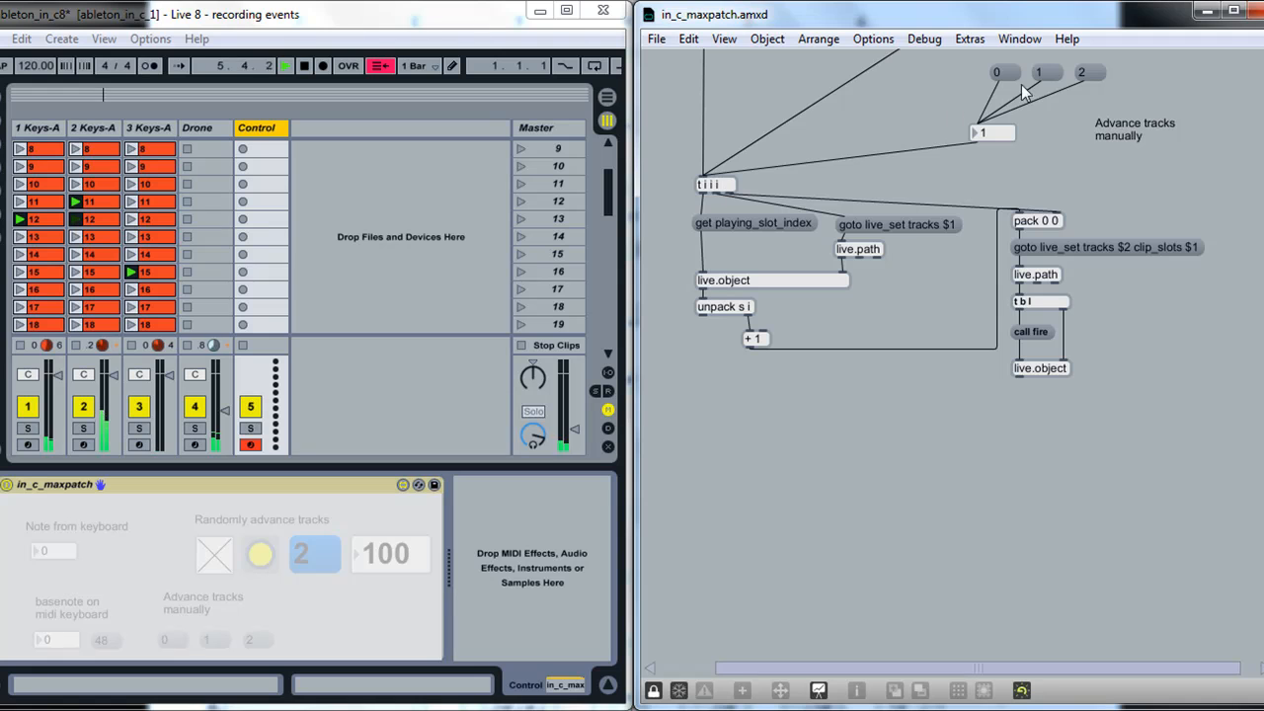
{"action": "left_click", "coordinate": [1085, 73]}
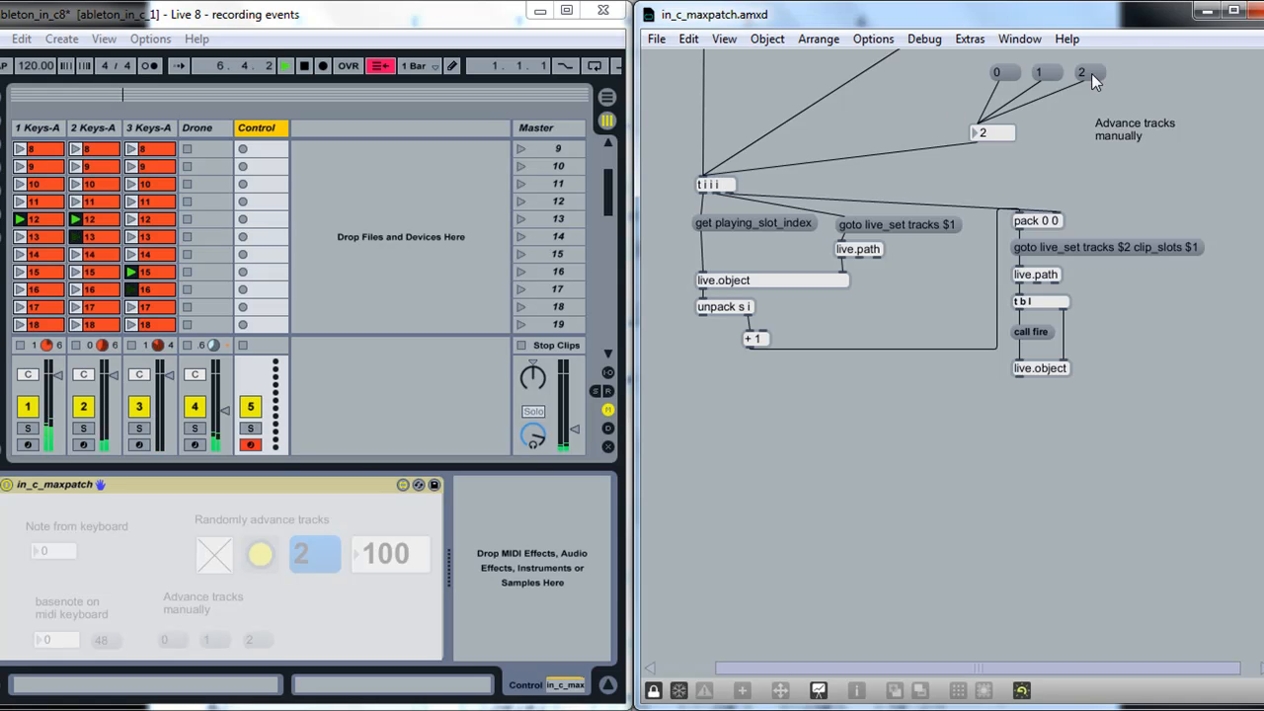
{"action": "left_click", "coordinate": [1043, 73]}
{"action": "left_click", "coordinate": [1014, 72]}
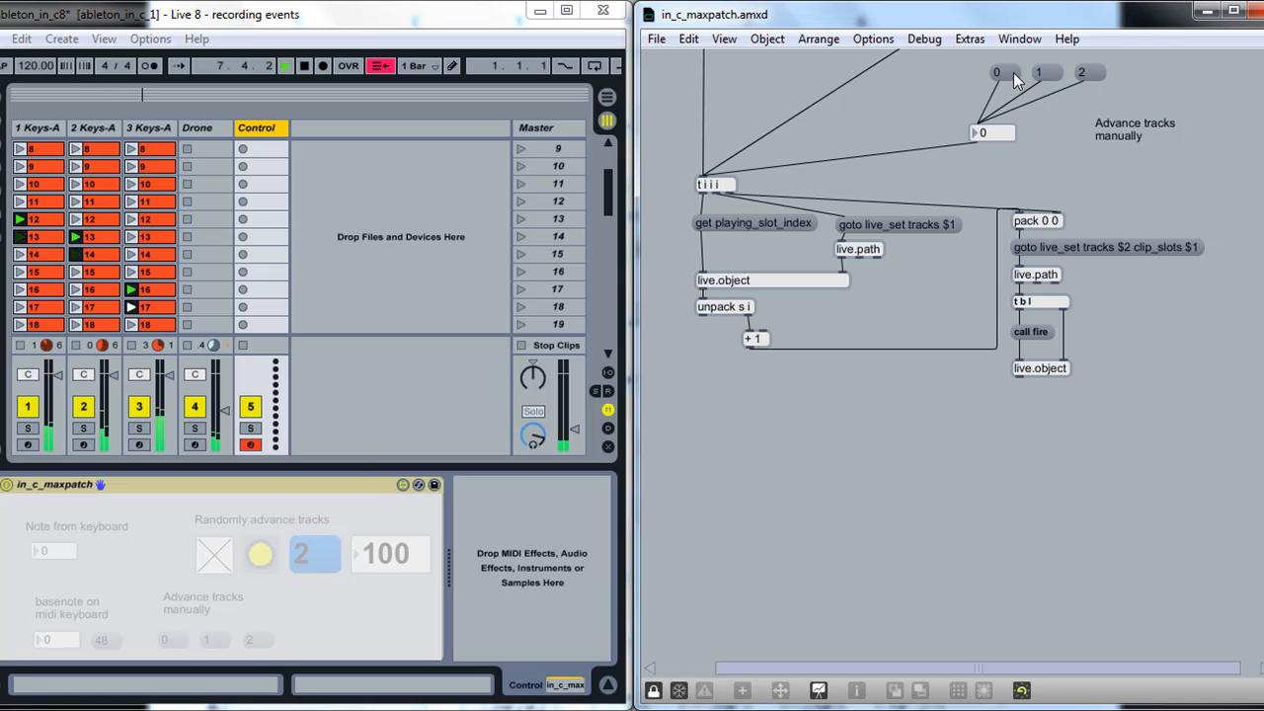